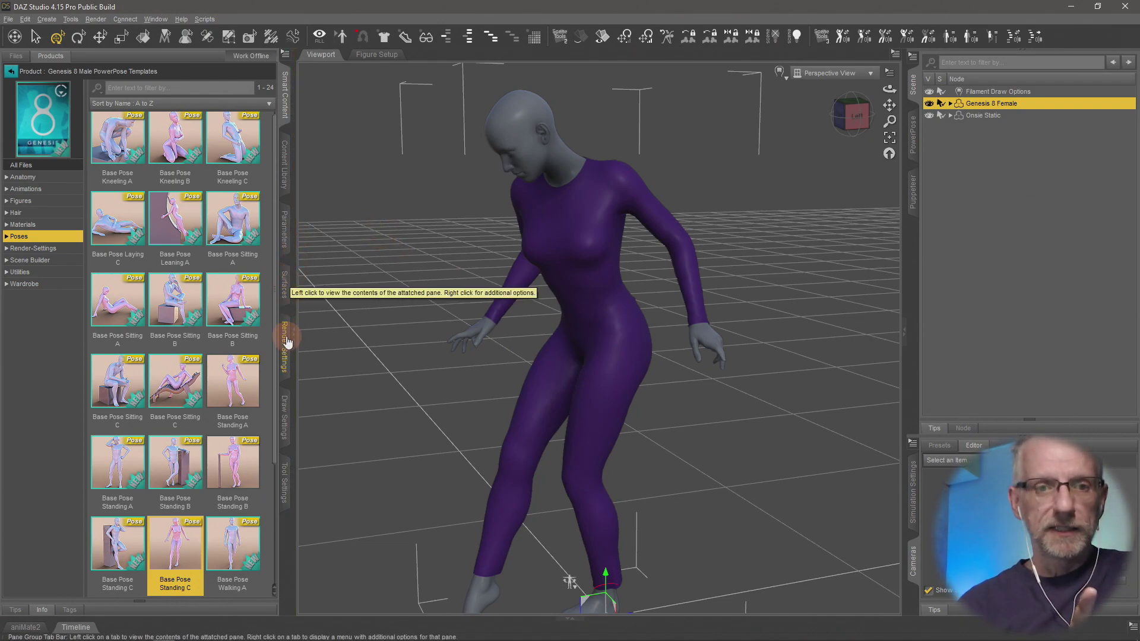
Show the Onsie Material's surface settings and collapse its Base and Metallic Flakes groups
{"action": "left_click", "coordinate": [279, 274]}
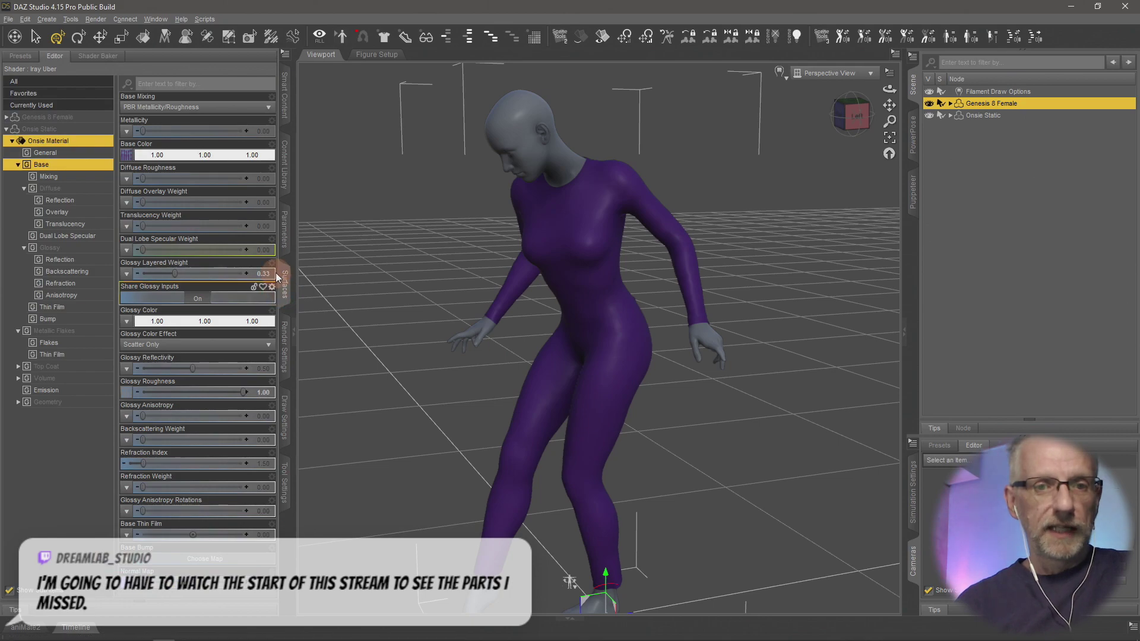
{"action": "left_click", "coordinate": [19, 167]}
{"action": "left_click", "coordinate": [18, 177]}
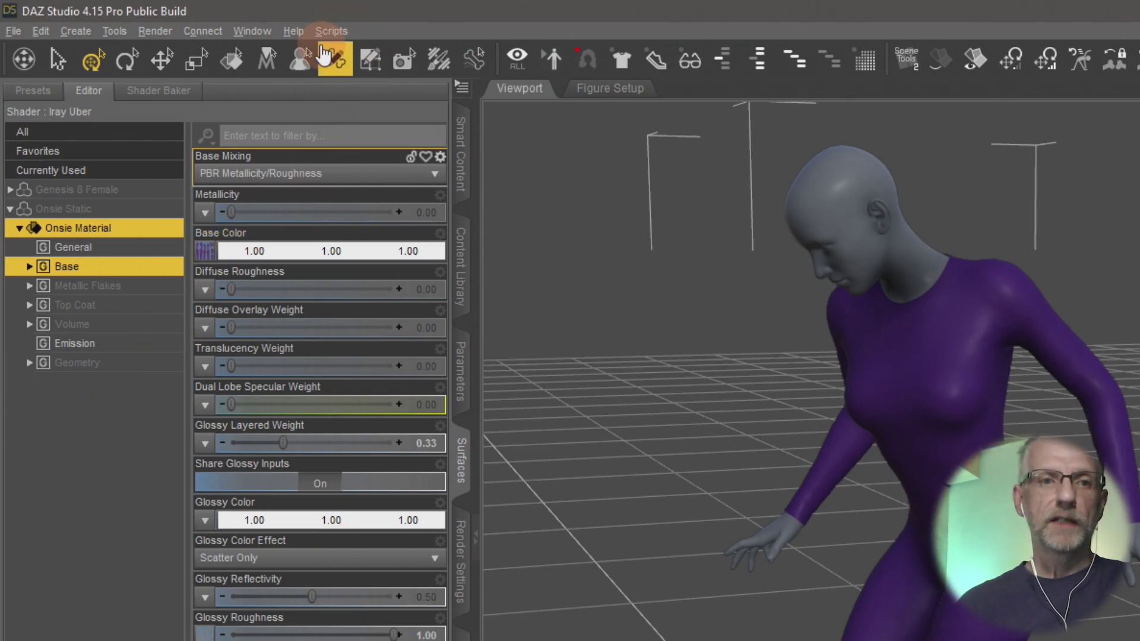
Open the Shader Mixer pane from Window > Panes (Tabs) and dock it beside the Viewport
{"action": "left_click", "coordinate": [291, 31]}
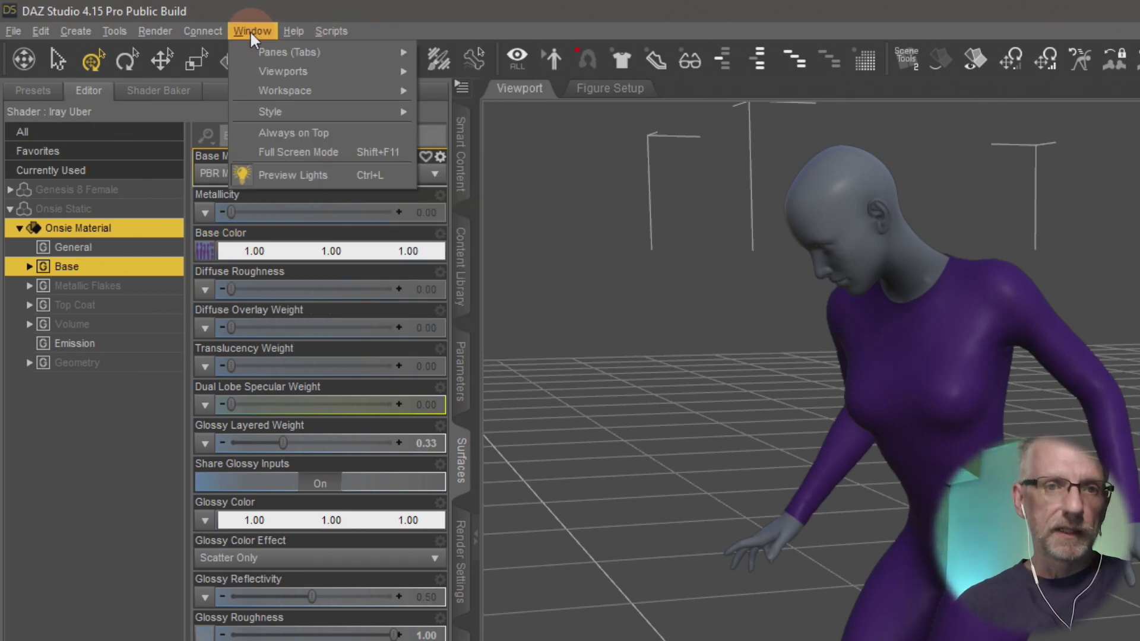
{"action": "mouse_move", "coordinate": [348, 52]}
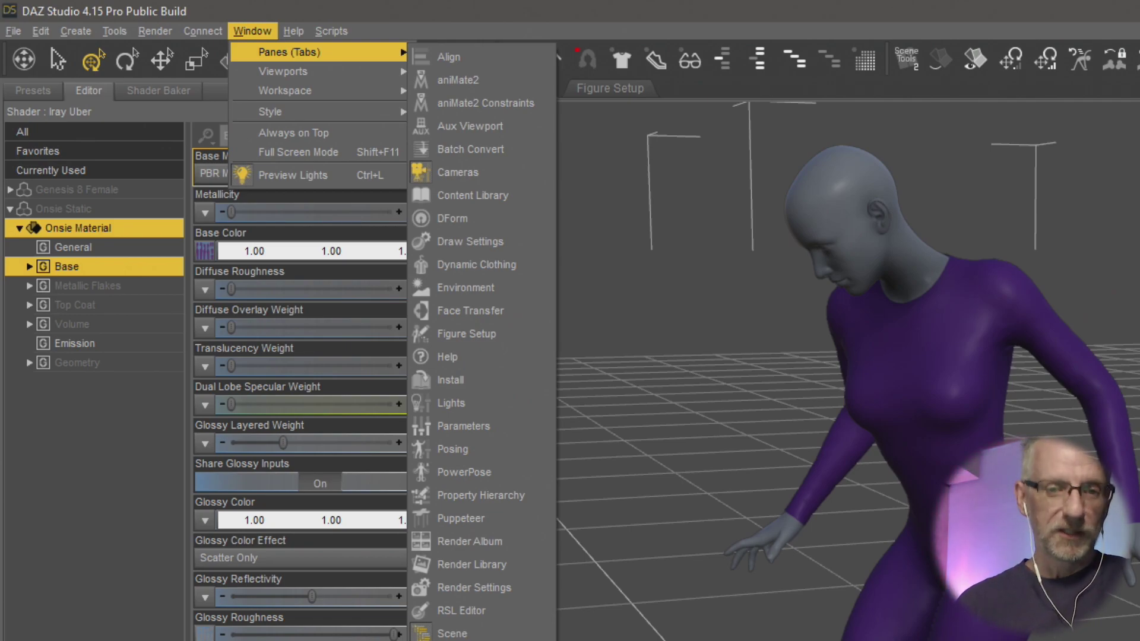
{"action": "left_click", "coordinate": [463, 640]}
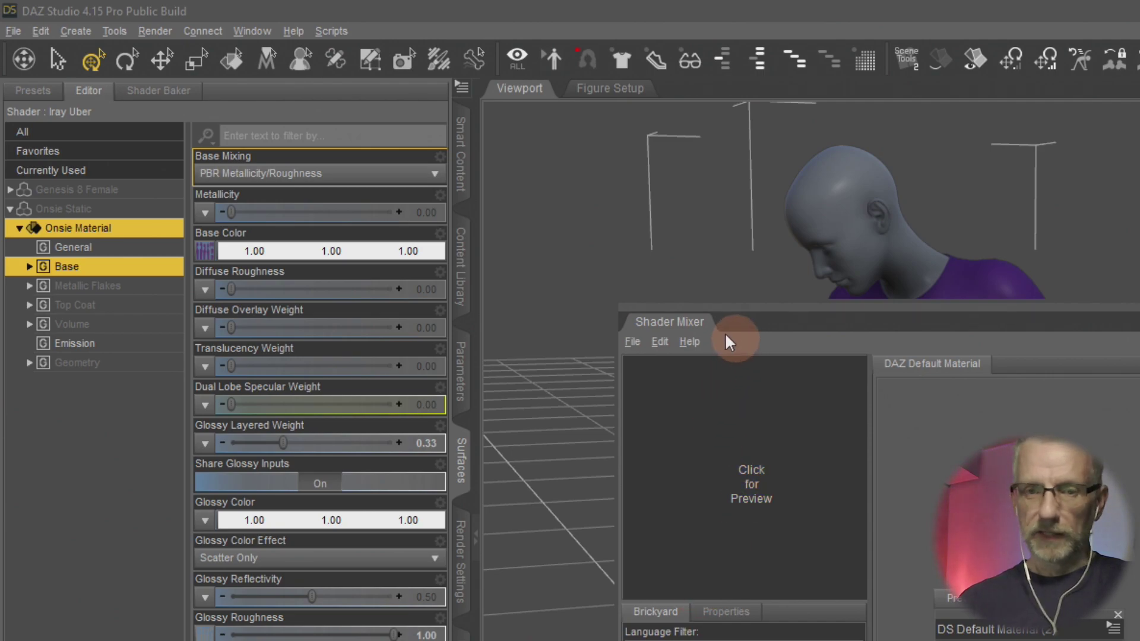
{"action": "left_click_drag", "start_coordinate": [698, 101], "coordinate": [685, 98]}
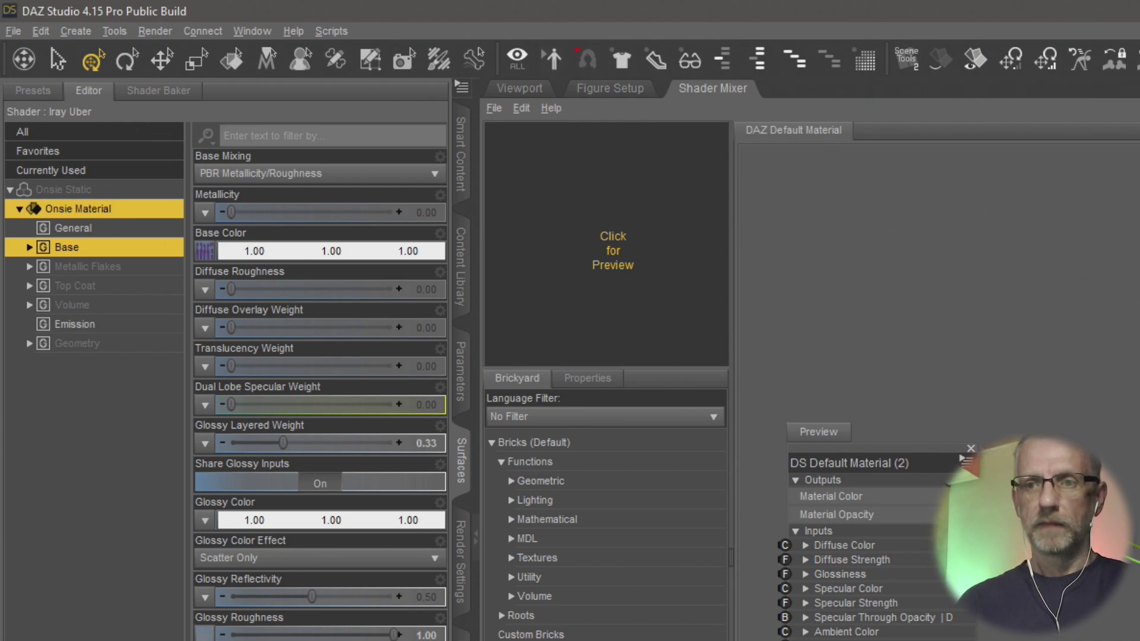
Move the DS Default Material (2) node about 300 px right in the Shader Mixer canvas
{"action": "left_click_drag", "start_coordinate": [850, 462], "coordinate": [1028, 462]}
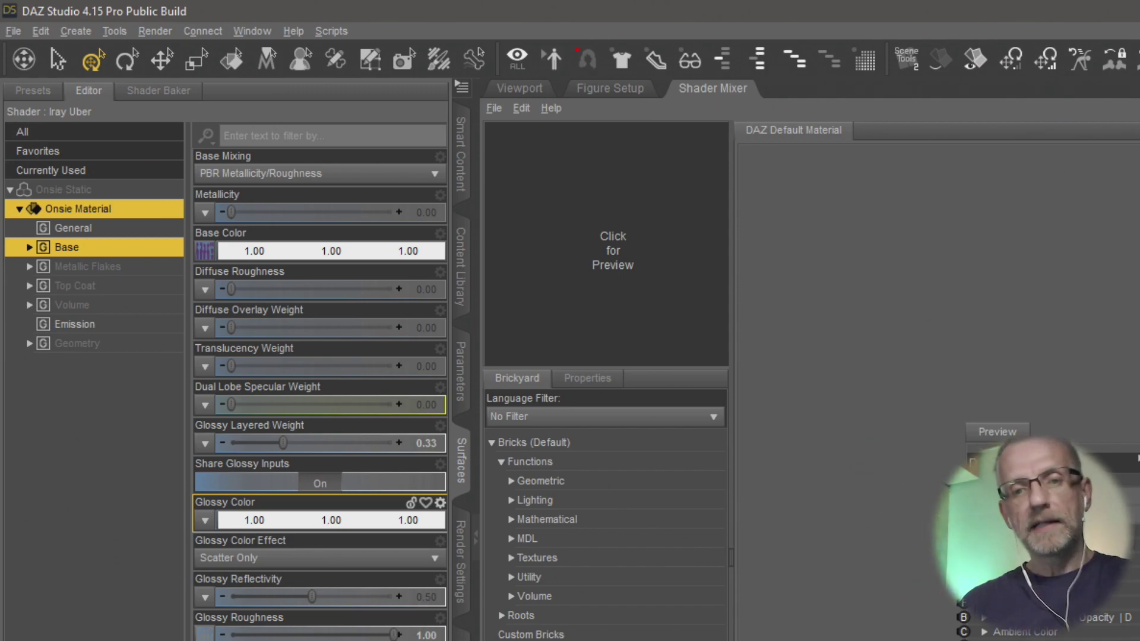
Add a Bump Or Normal Map brick from Functions > Geometric to the graph, then remove it
{"action": "left_click", "coordinate": [601, 481]}
{"action": "left_click", "coordinate": [509, 482]}
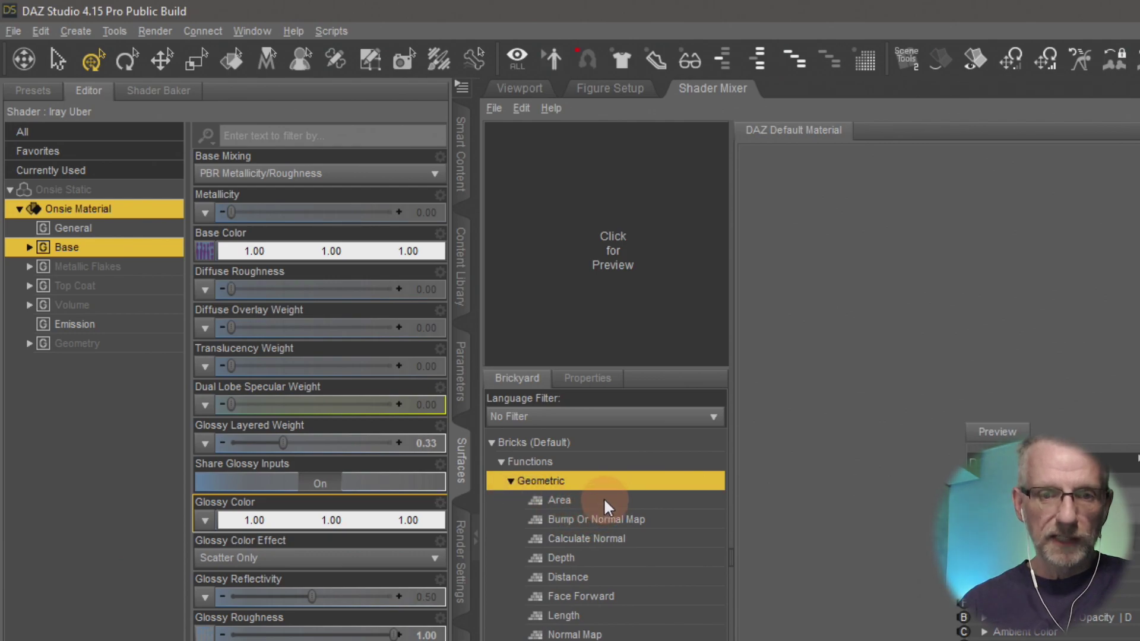
{"action": "left_click", "coordinate": [643, 521]}
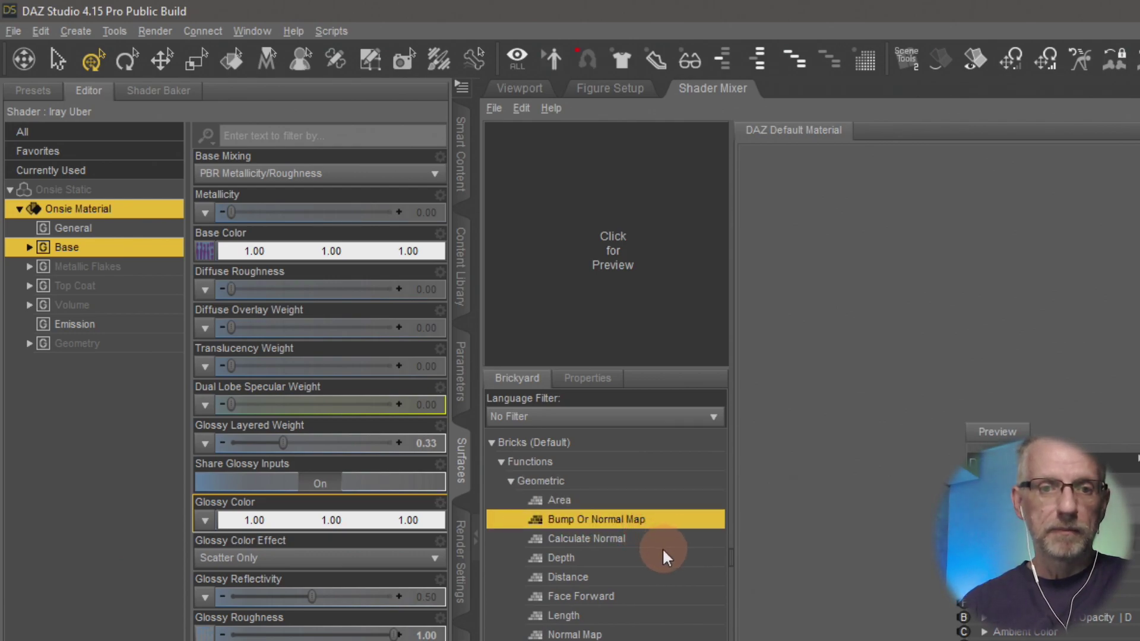
{"action": "left_click_drag", "start_coordinate": [590, 521], "coordinate": [806, 562]}
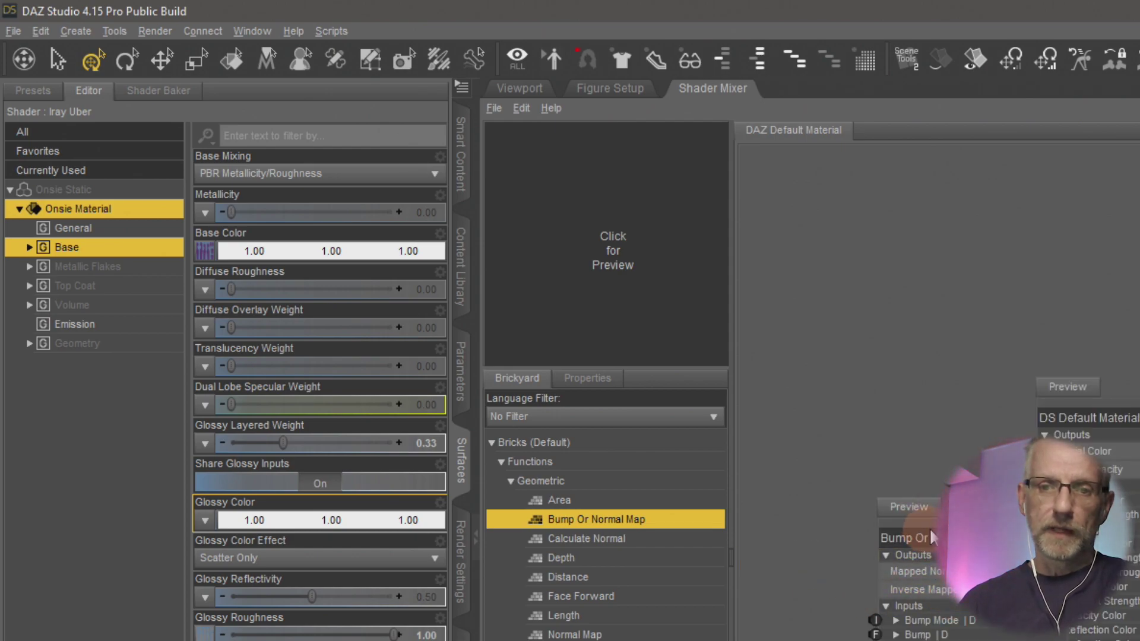
{"action": "left_click_drag", "start_coordinate": [934, 526], "coordinate": [881, 465]}
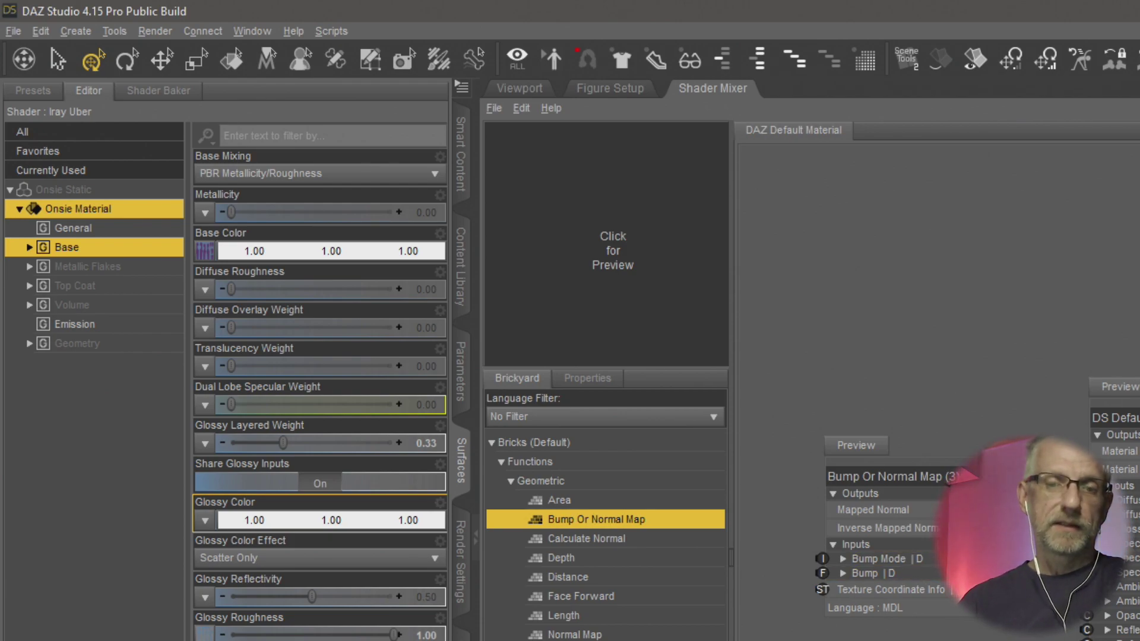
{"action": "key", "text": "ctrl+z"}
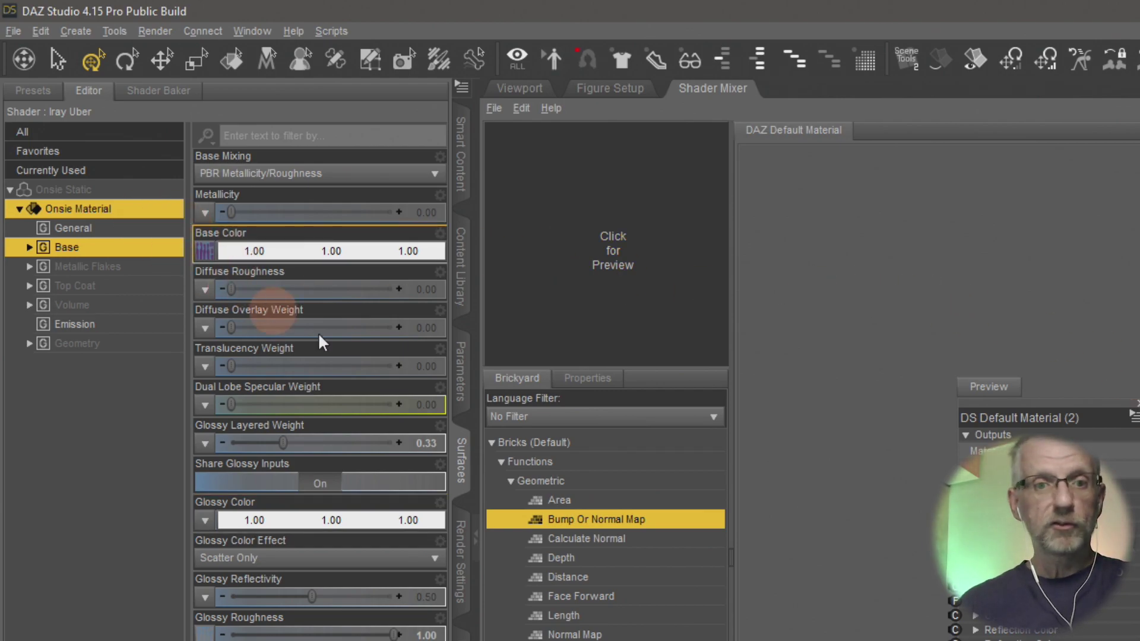
Select Onsie Material in the Surfaces tree to list all its properties, and open Shader Mixer's File menu
{"action": "left_click", "coordinate": [121, 210]}
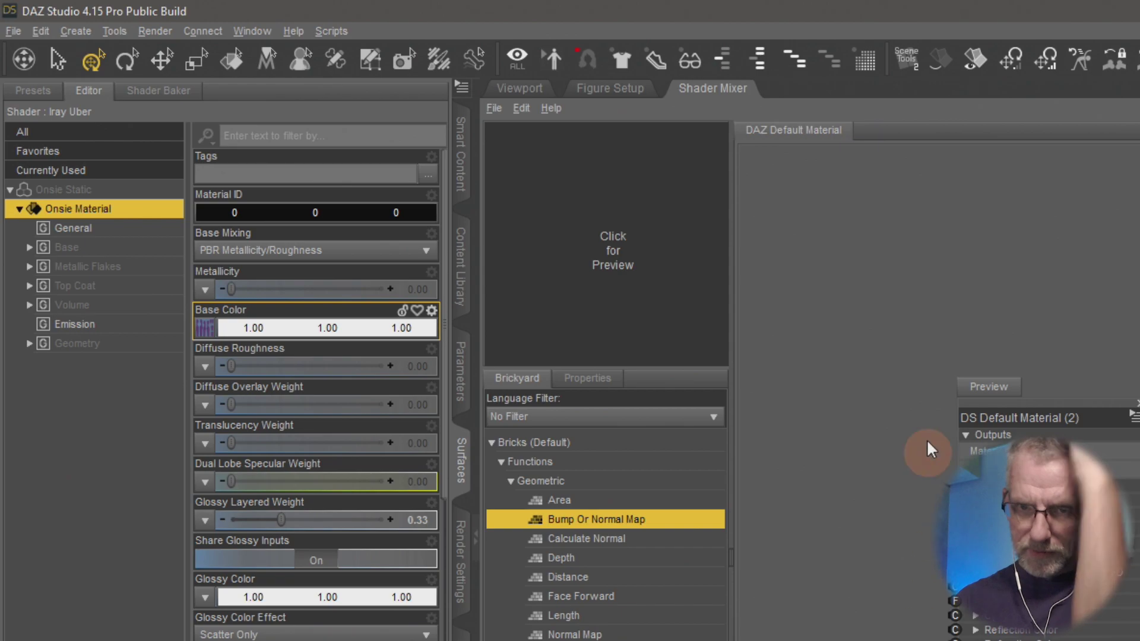
{"action": "left_click", "coordinate": [492, 108]}
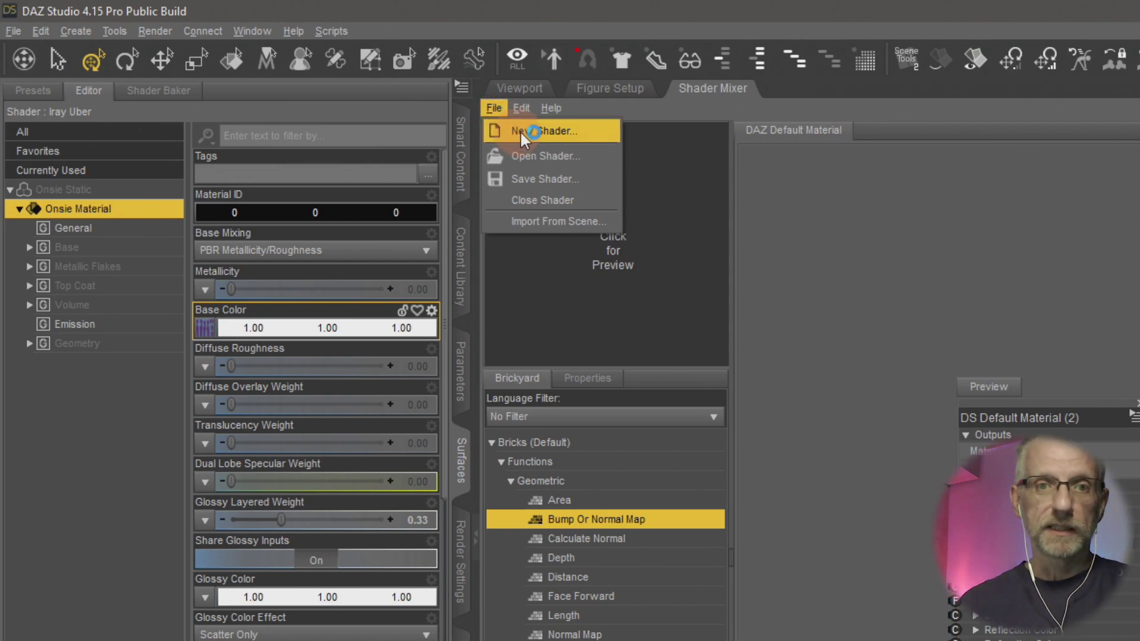
Import the Onsie Material network into Shader Mixer using Import From Scene with Type Material
{"action": "left_click", "coordinate": [604, 222]}
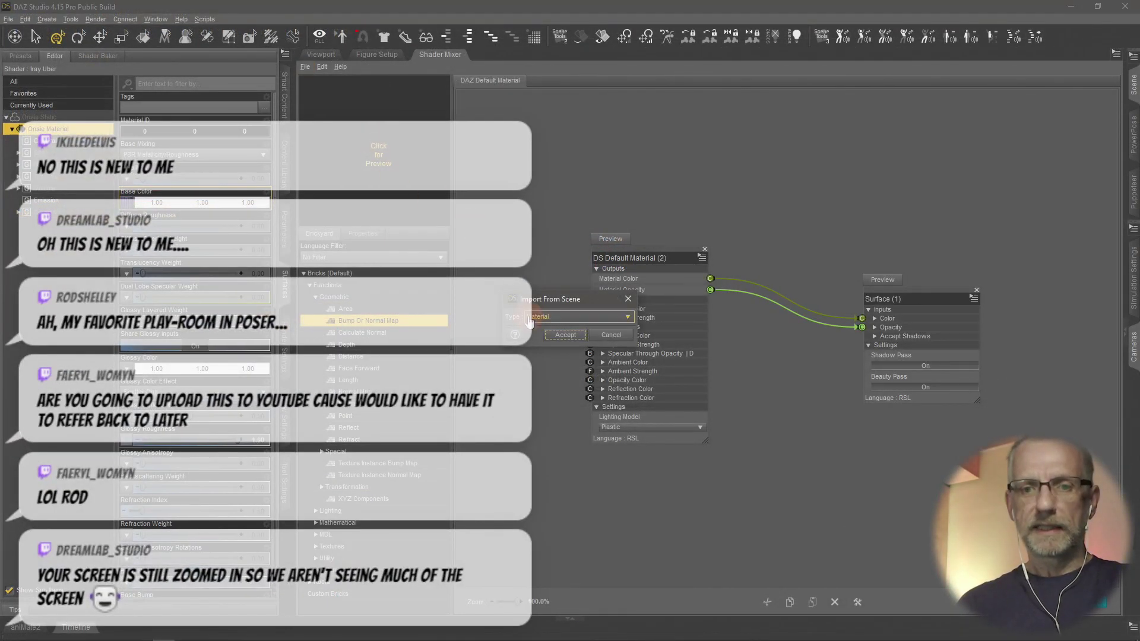
{"action": "left_click", "coordinate": [573, 317]}
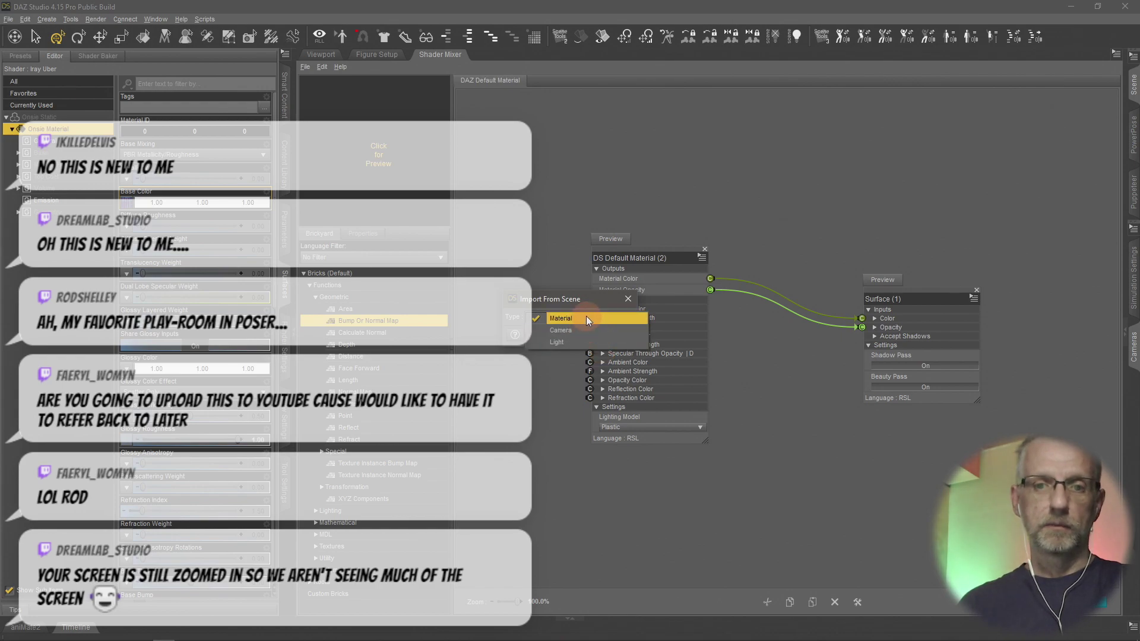
{"action": "left_click", "coordinate": [586, 318]}
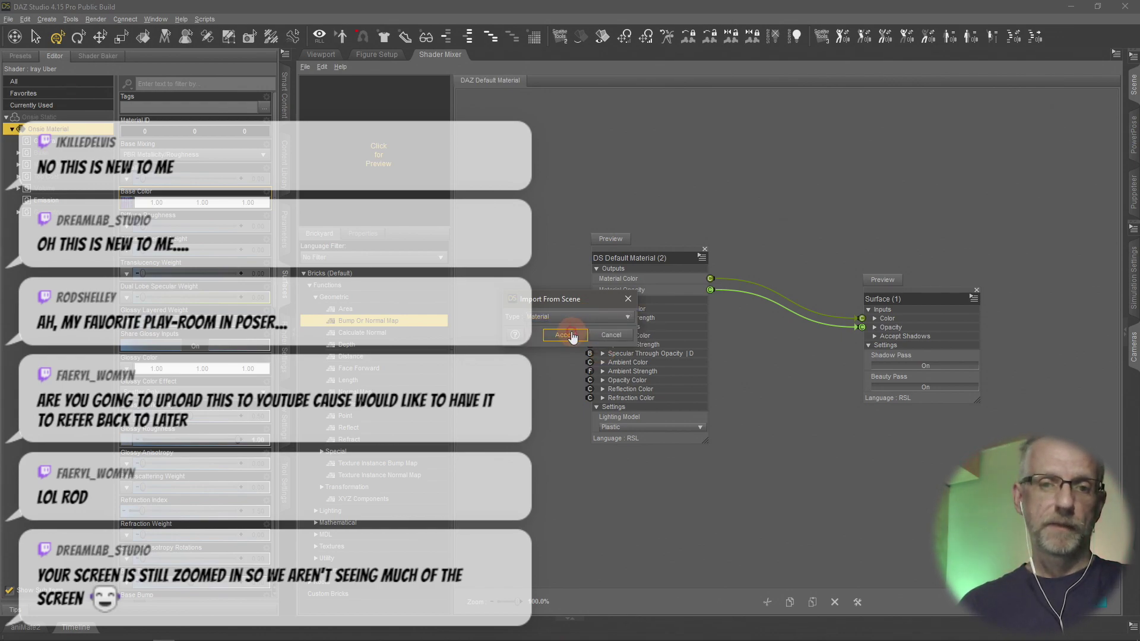
{"action": "left_click", "coordinate": [568, 330]}
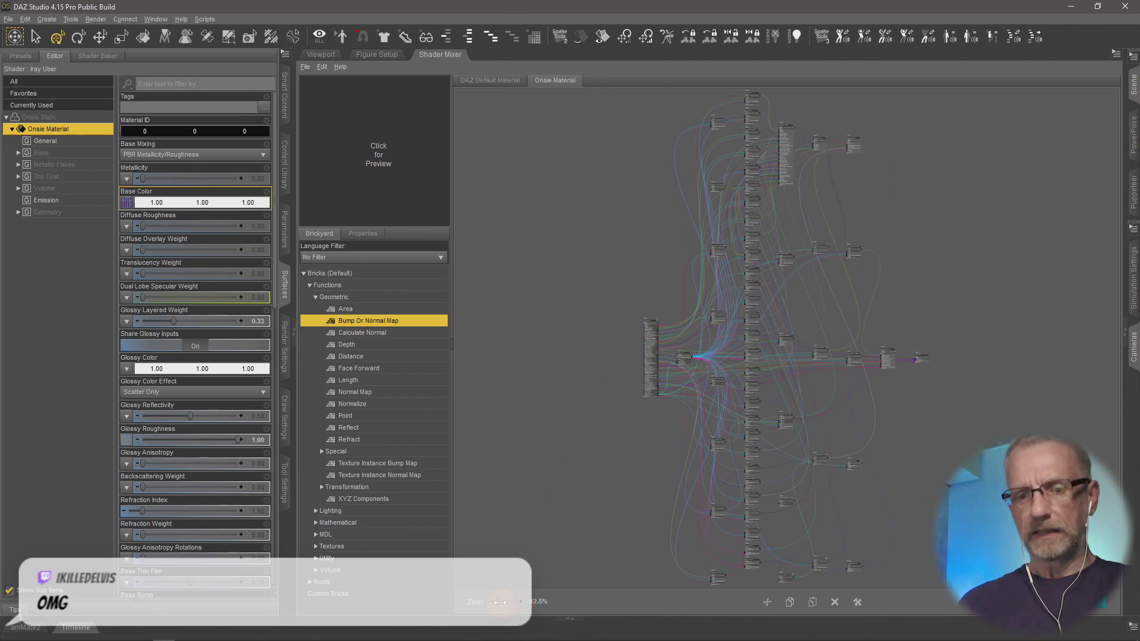
Zoom the graph to 100% and pan to the User Parameters and Surface Tiling (5) nodes
{"action": "left_click_drag", "start_coordinate": [501, 602], "coordinate": [515, 602]}
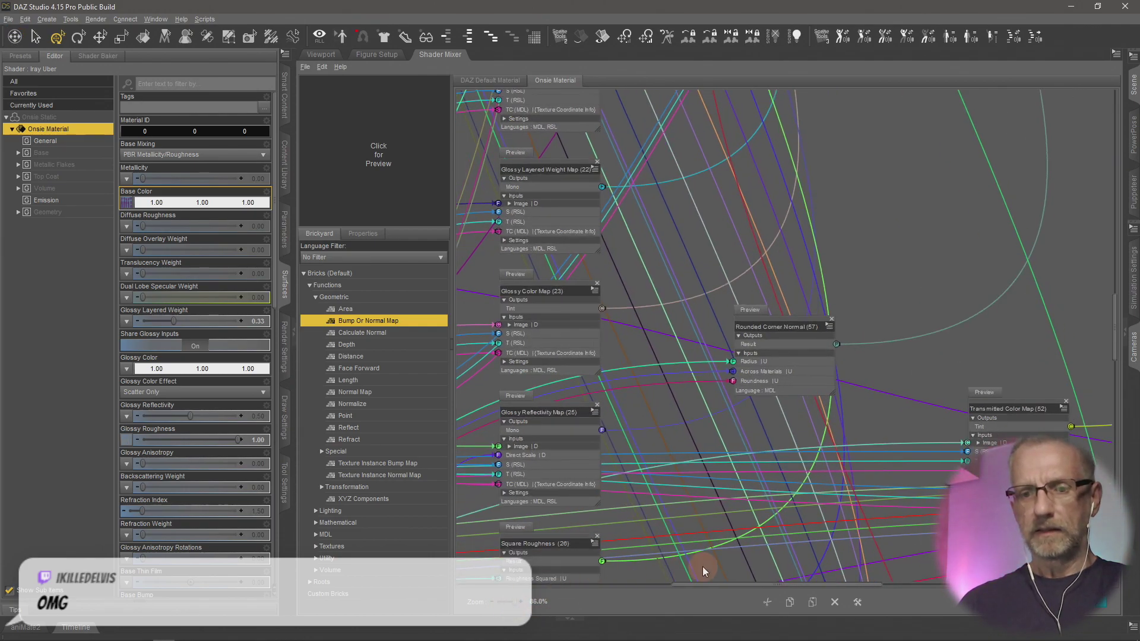
{"action": "left_click_drag", "start_coordinate": [843, 591], "coordinate": [606, 591]}
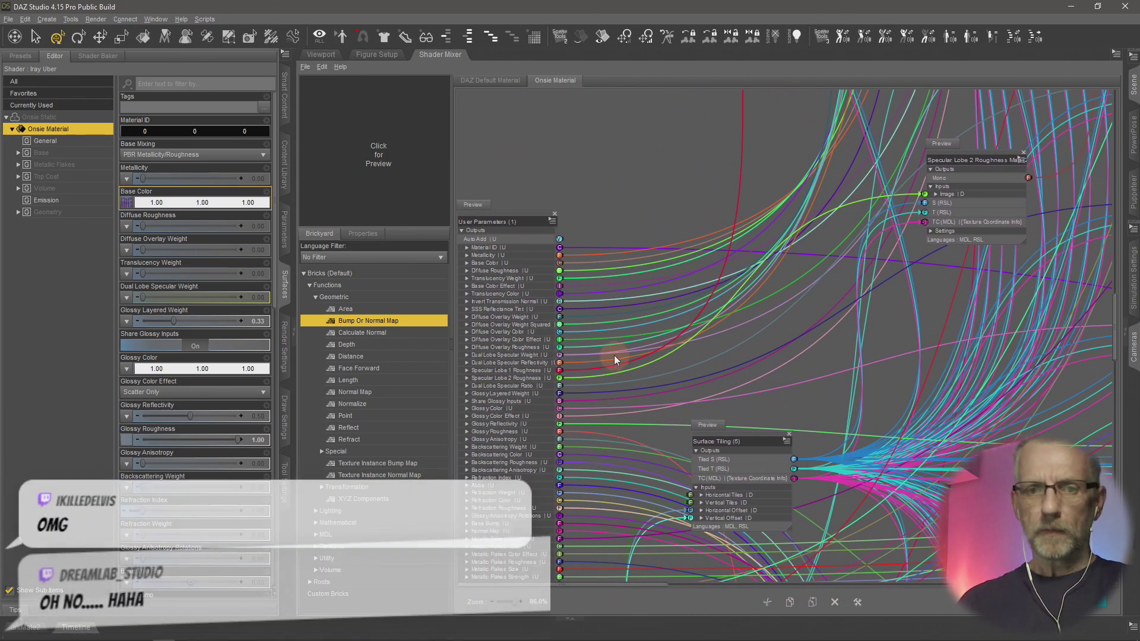
{"action": "scroll", "coordinate": [702, 331], "scroll_direction": "down", "scroll_amount": 5}
{"action": "scroll", "coordinate": [702, 330], "scroll_direction": "up", "scroll_amount": 3}
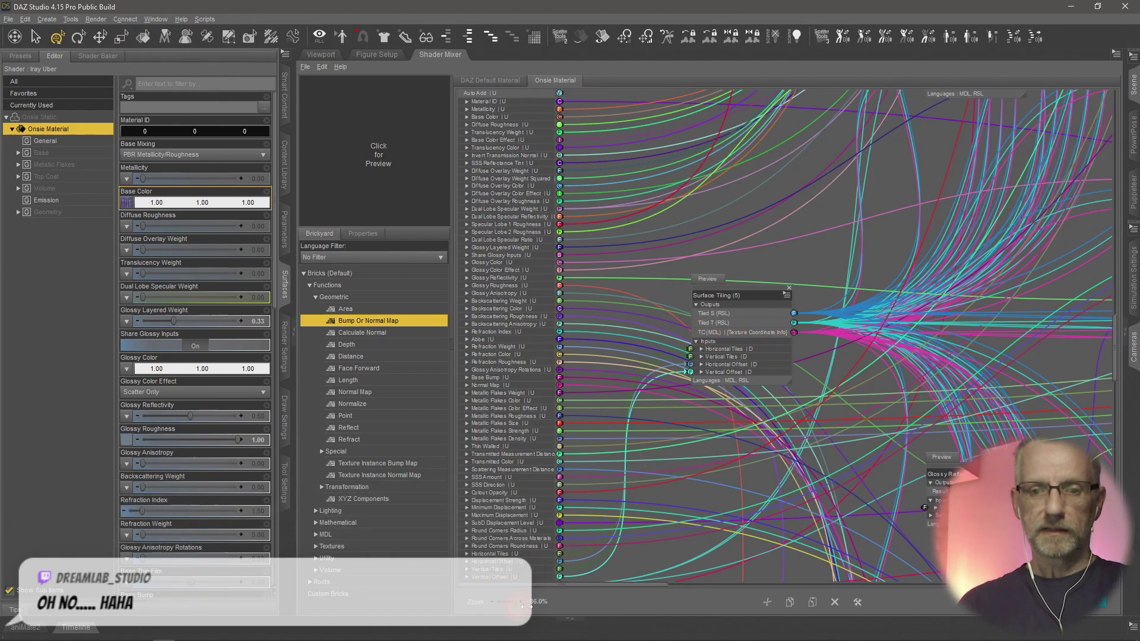
{"action": "scroll", "coordinate": [537, 601], "scroll_direction": "up", "scroll_amount": 2}
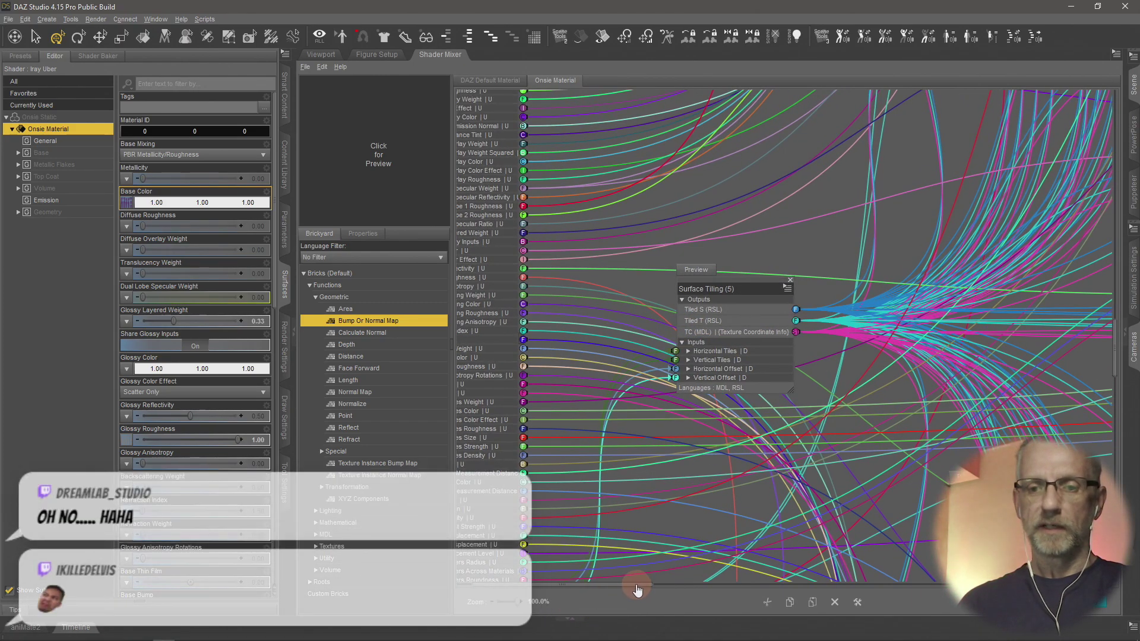
{"action": "left_click_drag", "start_coordinate": [637, 590], "coordinate": [575, 591]}
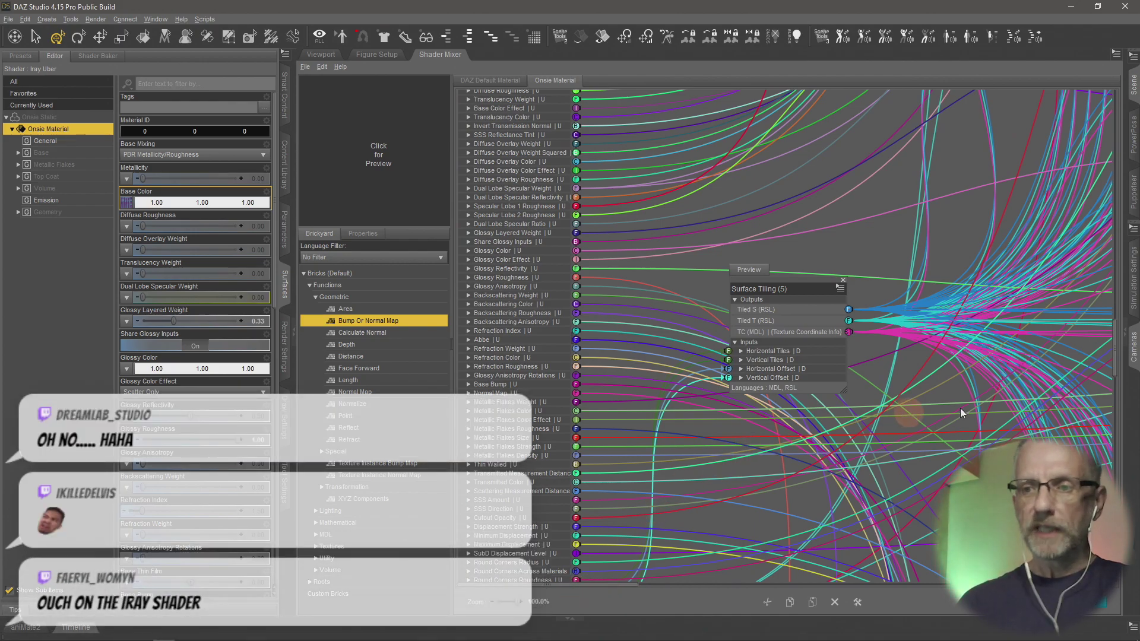
{"action": "mouse_move", "coordinate": [1116, 356]}
{"action": "left_mouse_down"}
{"action": "mouse_move", "coordinate": [1121, 416]}
{"action": "mouse_move", "coordinate": [1122, 350]}
{"action": "left_mouse_up"}
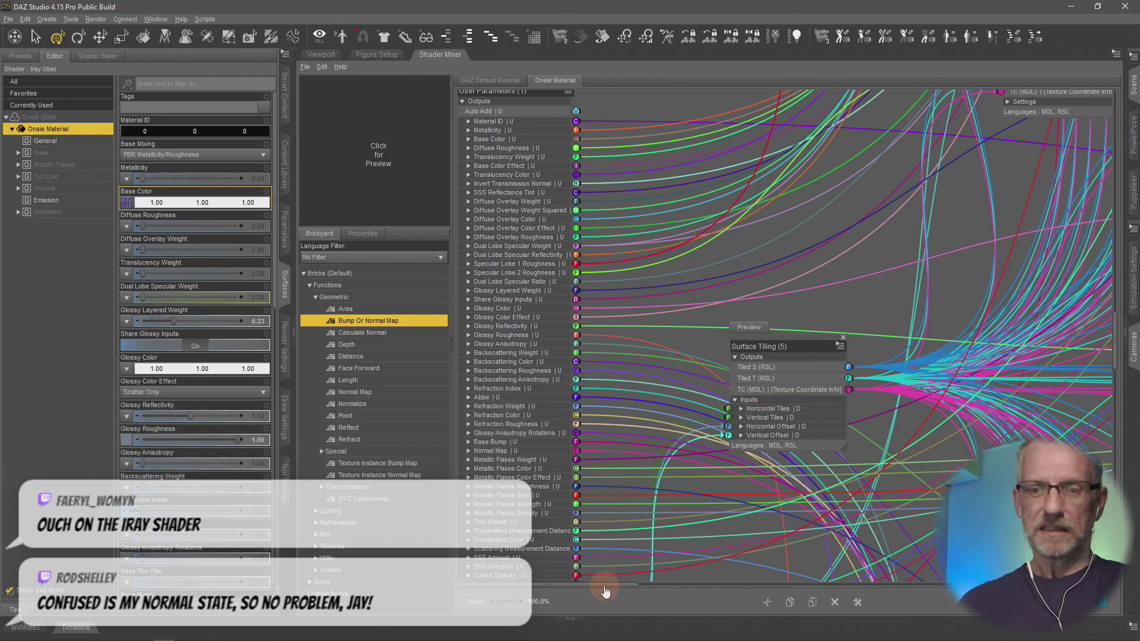
Pan right and select the Glossy Color Map node to inspect its inputs
{"action": "left_click_drag", "start_coordinate": [605, 591], "coordinate": [809, 604]}
{"action": "left_click", "coordinate": [637, 213]}
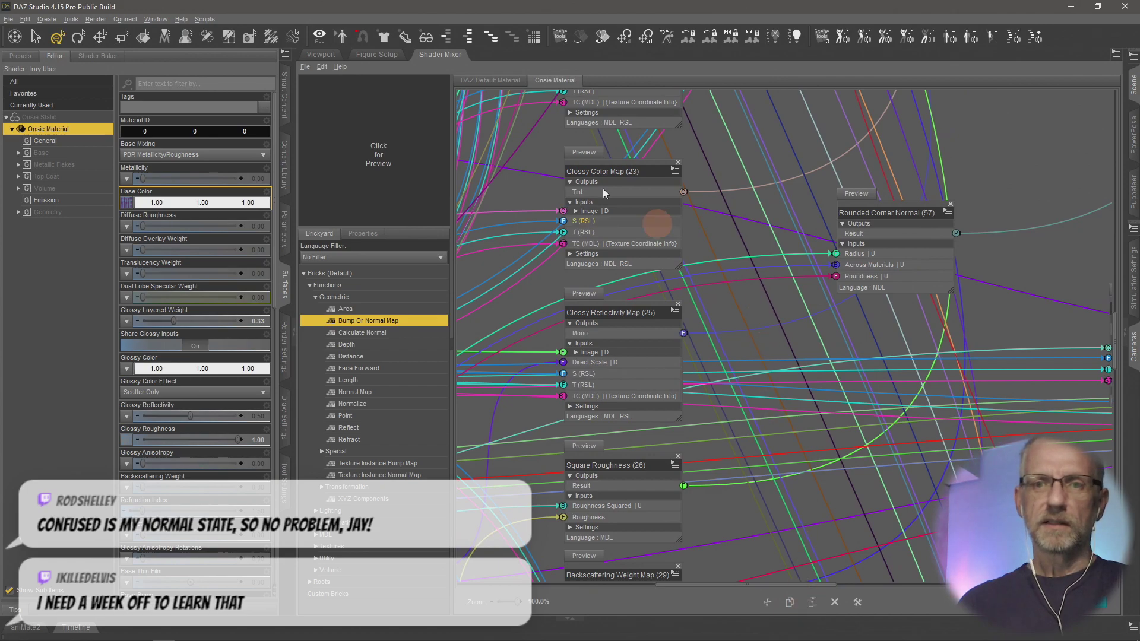
{"action": "left_click", "coordinate": [603, 172]}
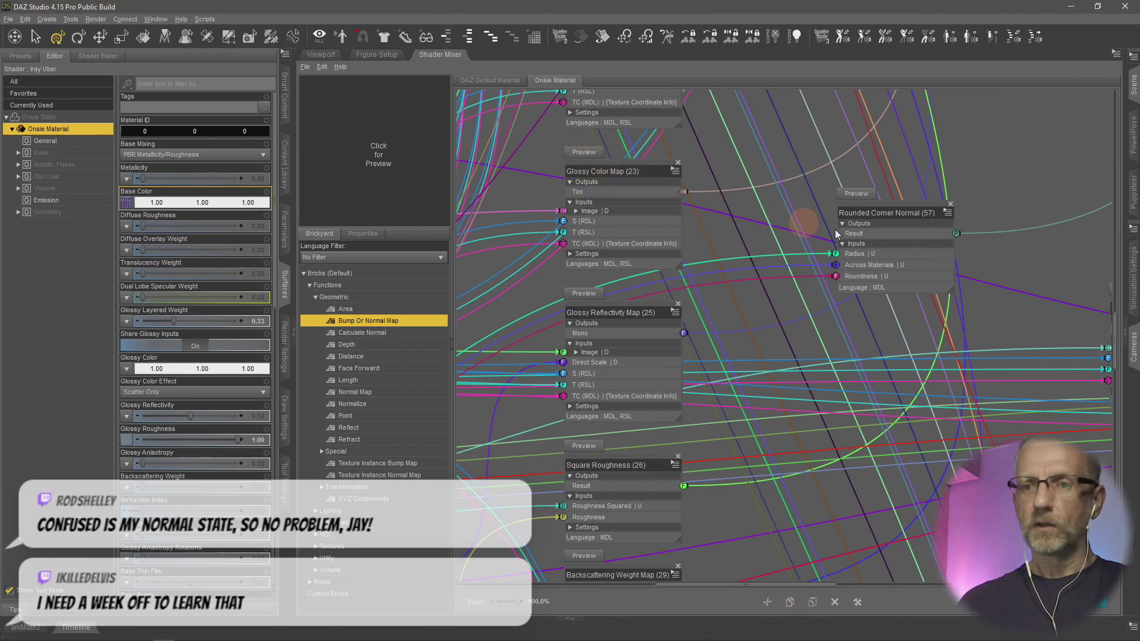
Pan further right, then zoom out to see the entire Onsie Material network
{"action": "left_click", "coordinate": [756, 586]}
{"action": "left_click_drag", "start_coordinate": [756, 591], "coordinate": [1033, 604]}
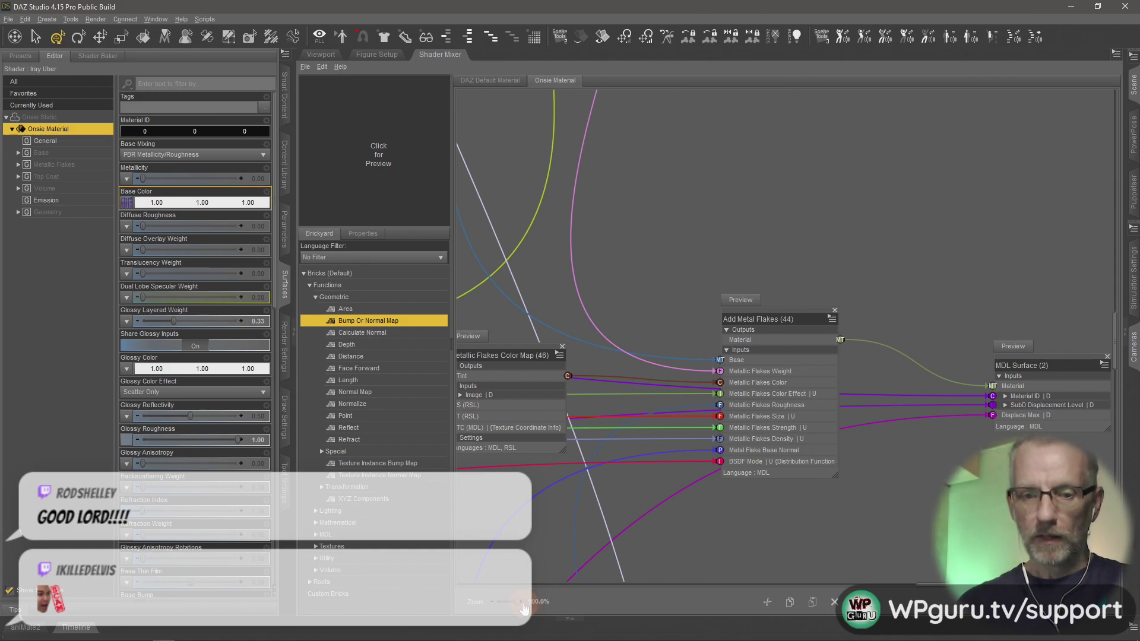
{"action": "left_click_drag", "start_coordinate": [519, 602], "coordinate": [501, 612]}
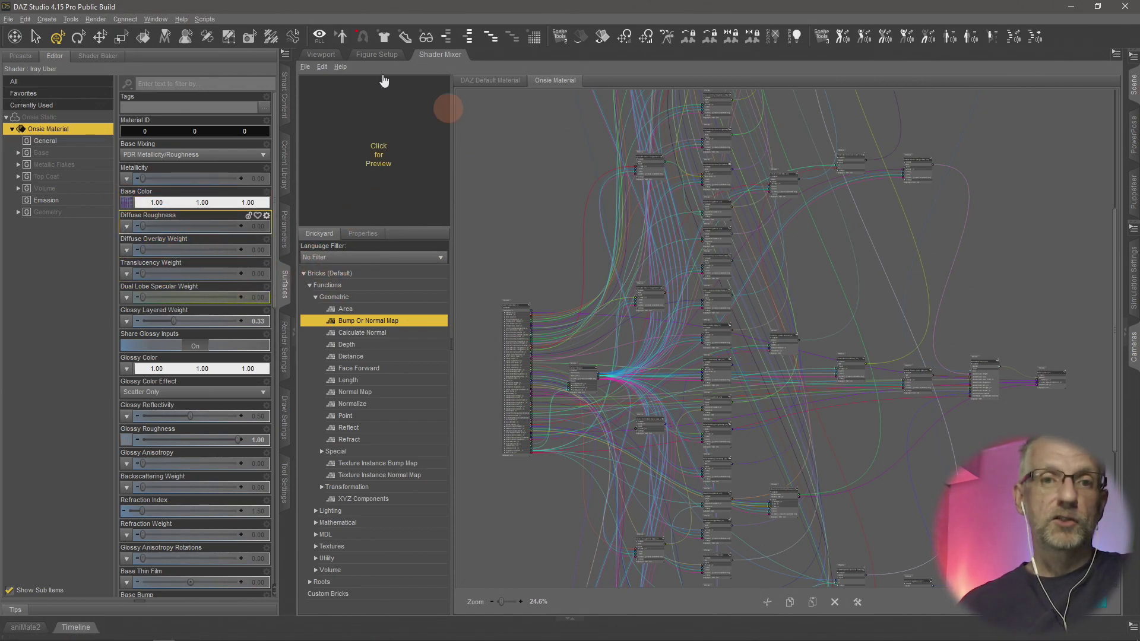
Return to the Viewport, dolly the camera back, and show the Scene pane listing Onsie Static
{"action": "left_click", "coordinate": [320, 54]}
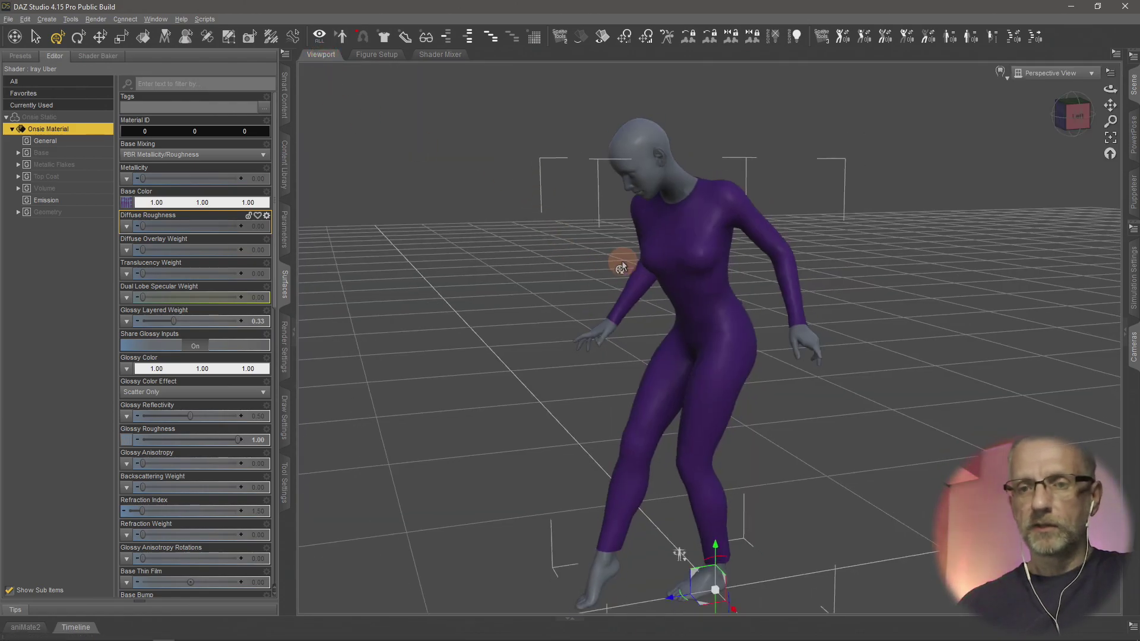
{"action": "scroll", "coordinate": [621, 267], "scroll_direction": "down", "scroll_amount": 5}
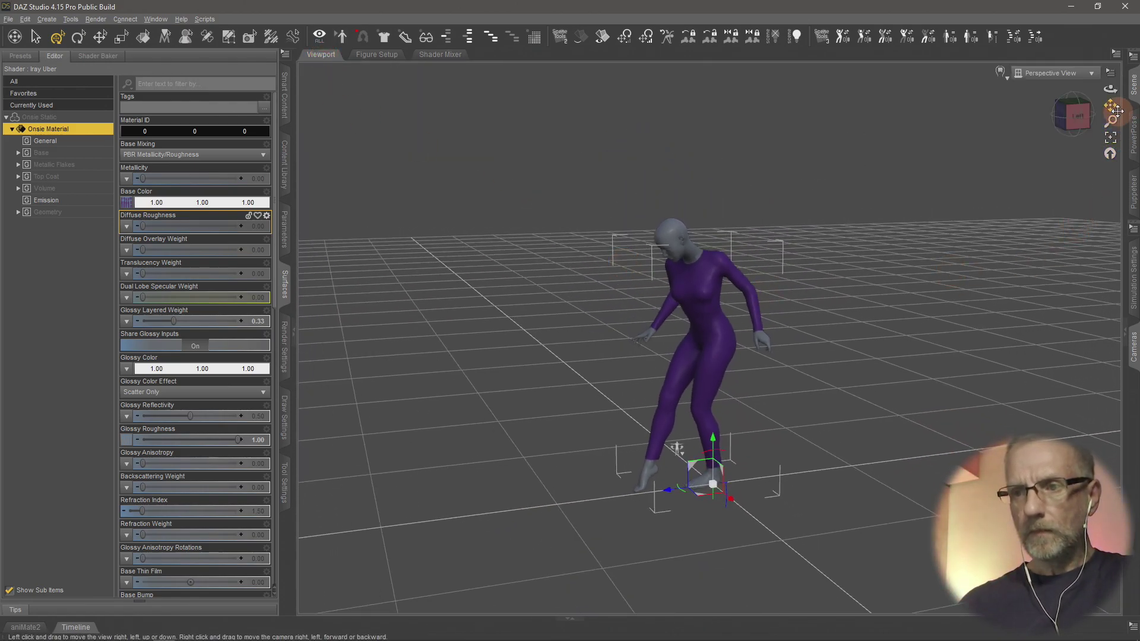
{"action": "left_click", "coordinate": [1133, 84]}
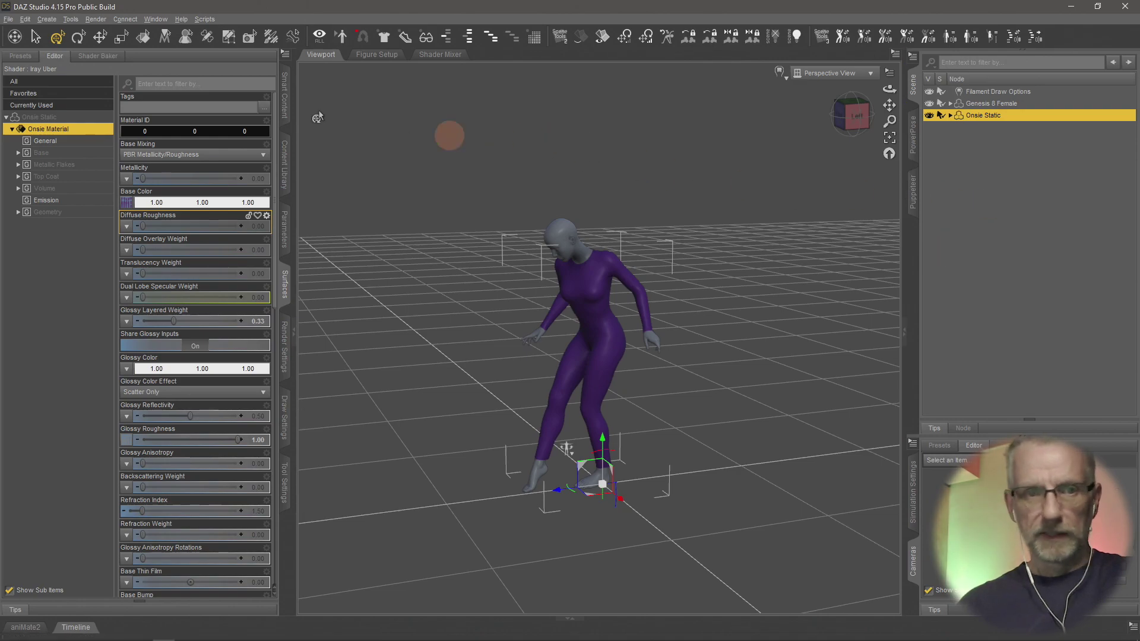
Create a Sphere primitive through Create > New Primitive with Type set to Sphere
{"action": "left_click", "coordinate": [45, 19]}
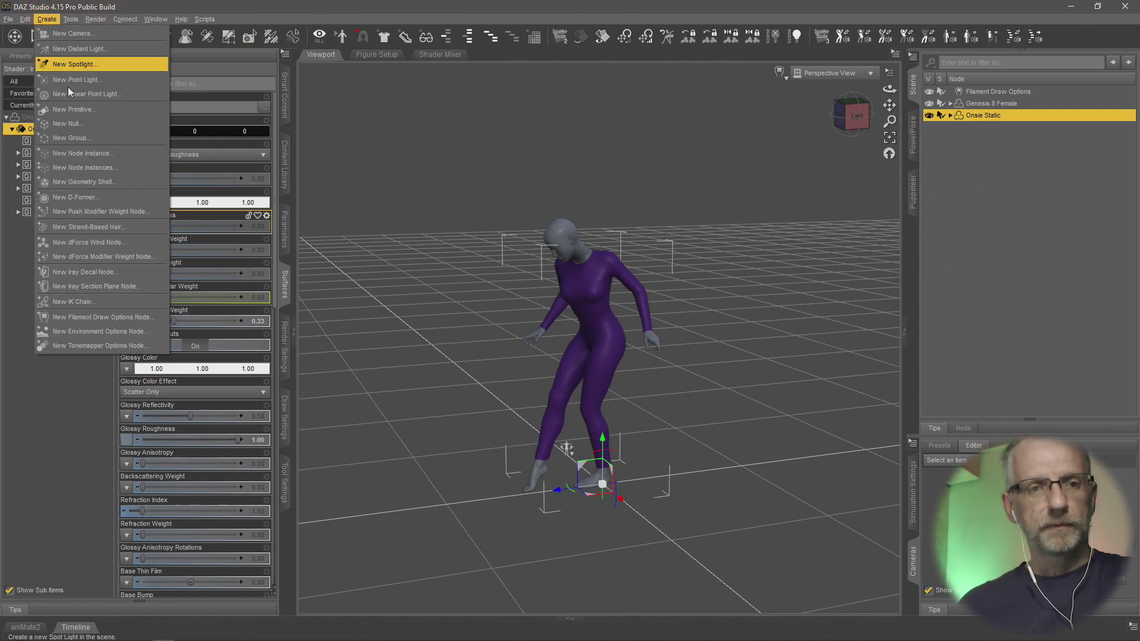
{"action": "left_click", "coordinate": [127, 113]}
{"action": "left_click", "coordinate": [560, 279]}
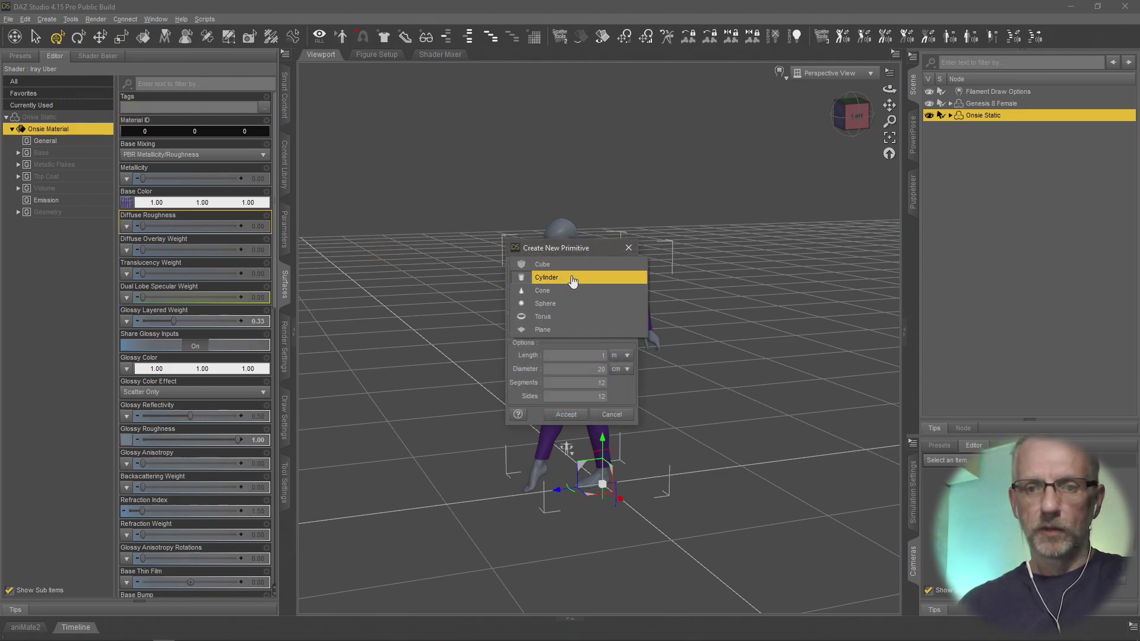
{"action": "left_click", "coordinate": [585, 302]}
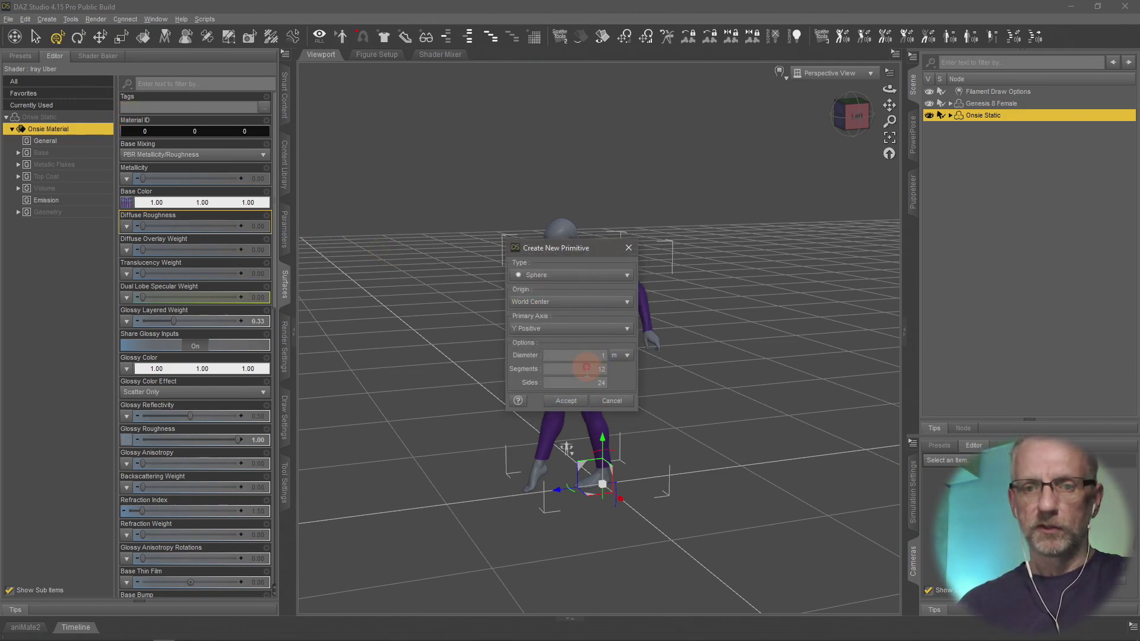
{"action": "left_click", "coordinate": [566, 401]}
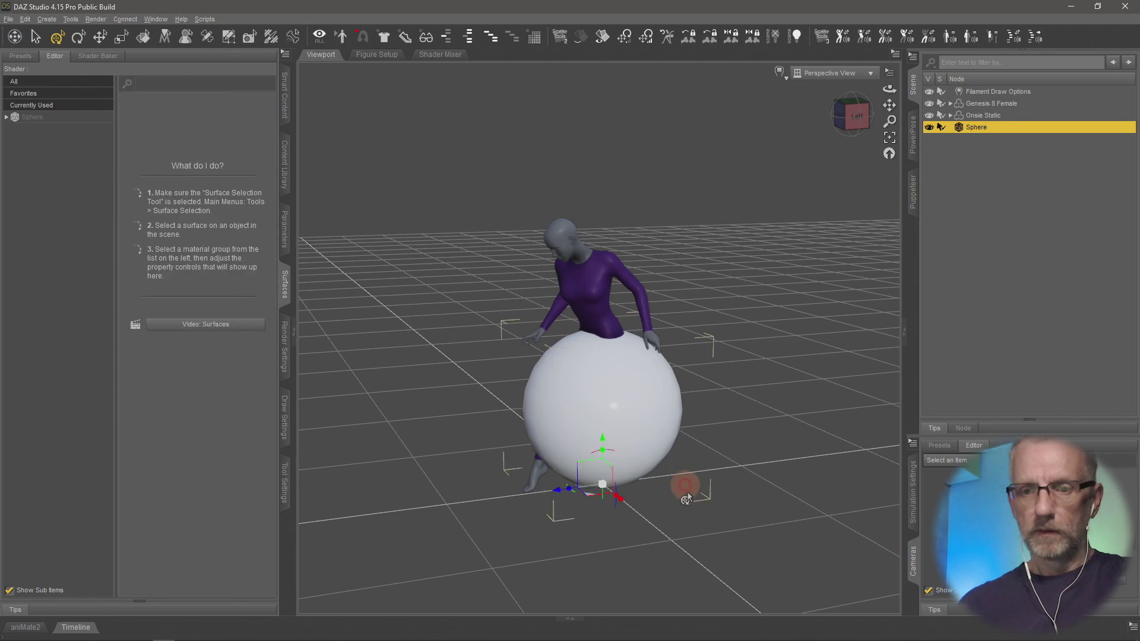
Undo two test moves of the sphere and orbit the viewport to a front view
{"action": "left_click_drag", "start_coordinate": [619, 506], "coordinate": [782, 623]}
{"action": "key", "text": "ctrl+z"}
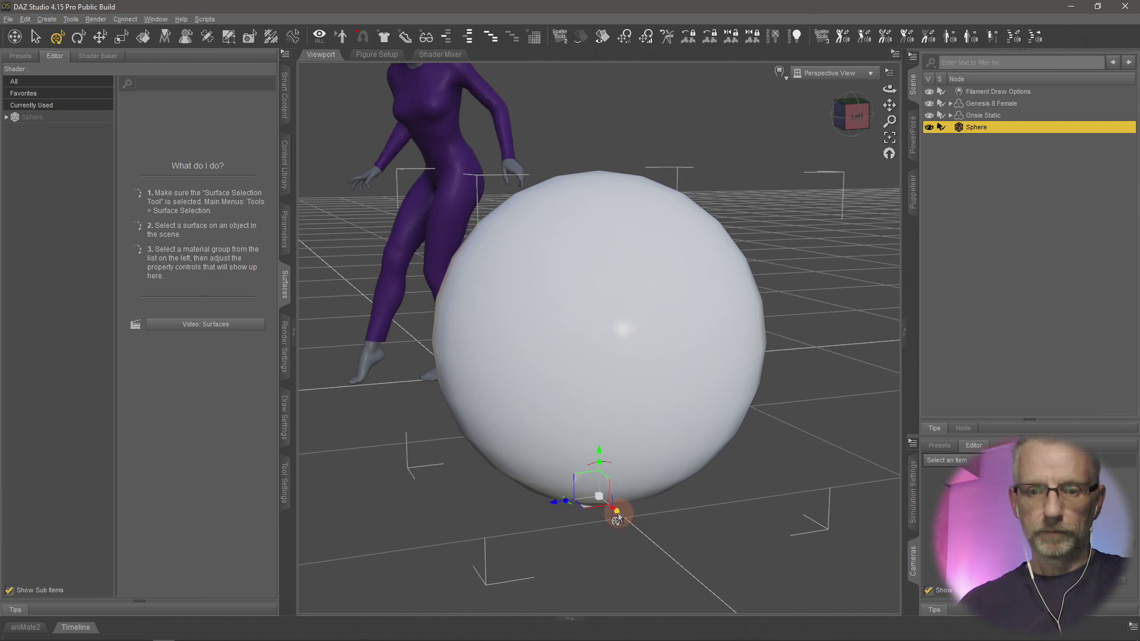
{"action": "left_click_drag", "start_coordinate": [617, 519], "coordinate": [707, 593]}
{"action": "key", "text": "ctrl+z"}
{"action": "scroll", "coordinate": [636, 445], "scroll_direction": "down", "scroll_amount": 5}
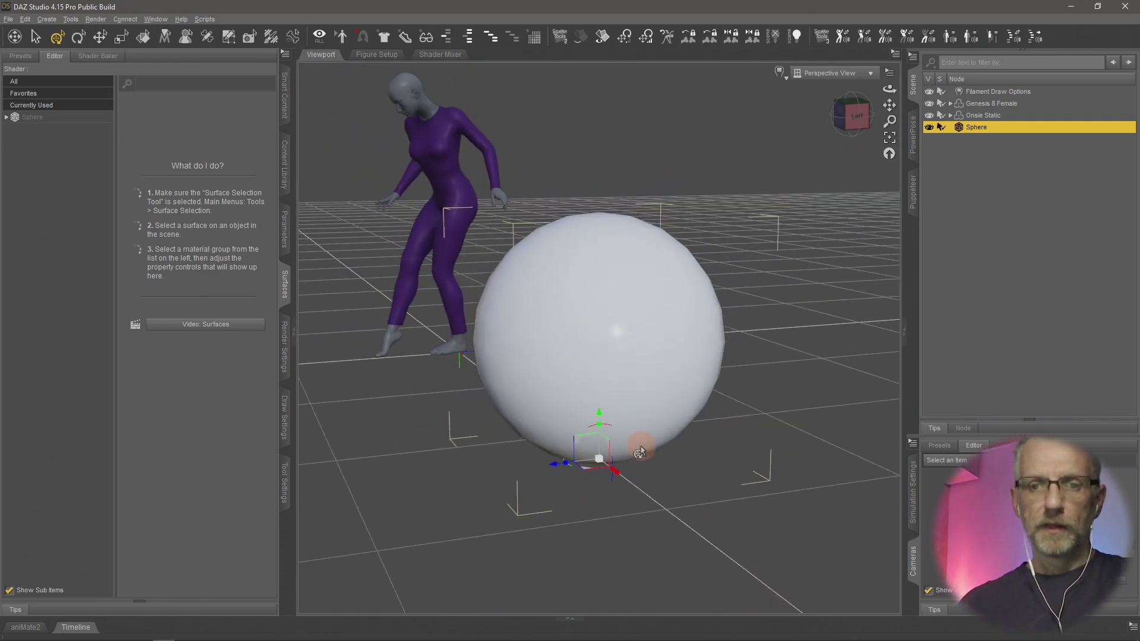
{"action": "left_click_drag", "start_coordinate": [640, 451], "coordinate": [622, 414], "text": "alt"}
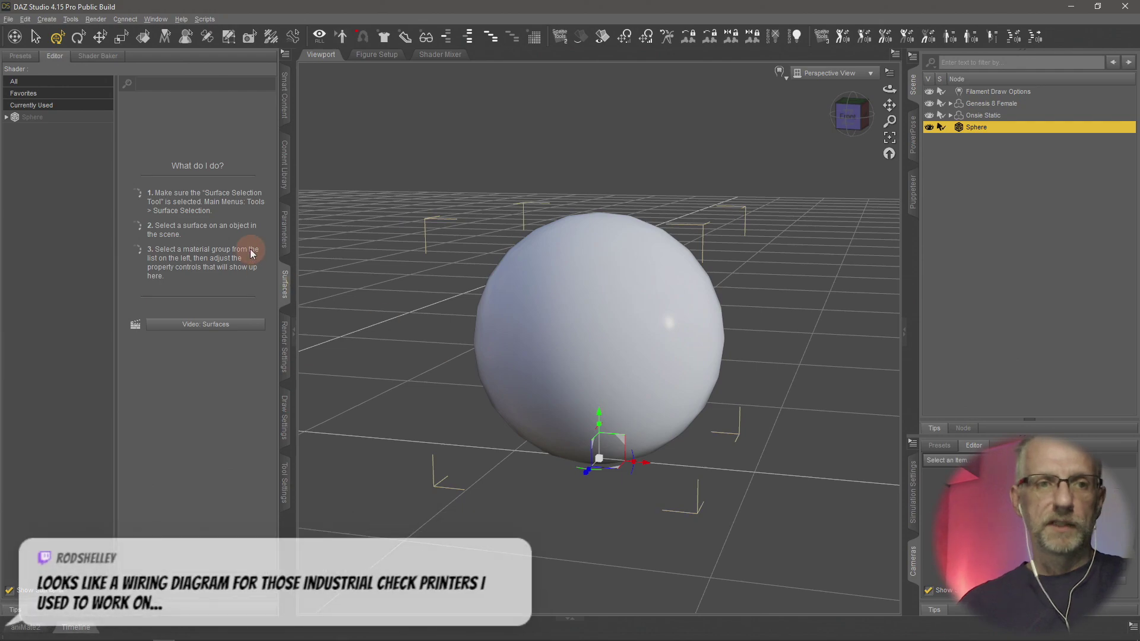
Select the sphere's Default surface and expand its property groups
{"action": "left_click", "coordinate": [64, 117]}
{"action": "left_click", "coordinate": [6, 117]}
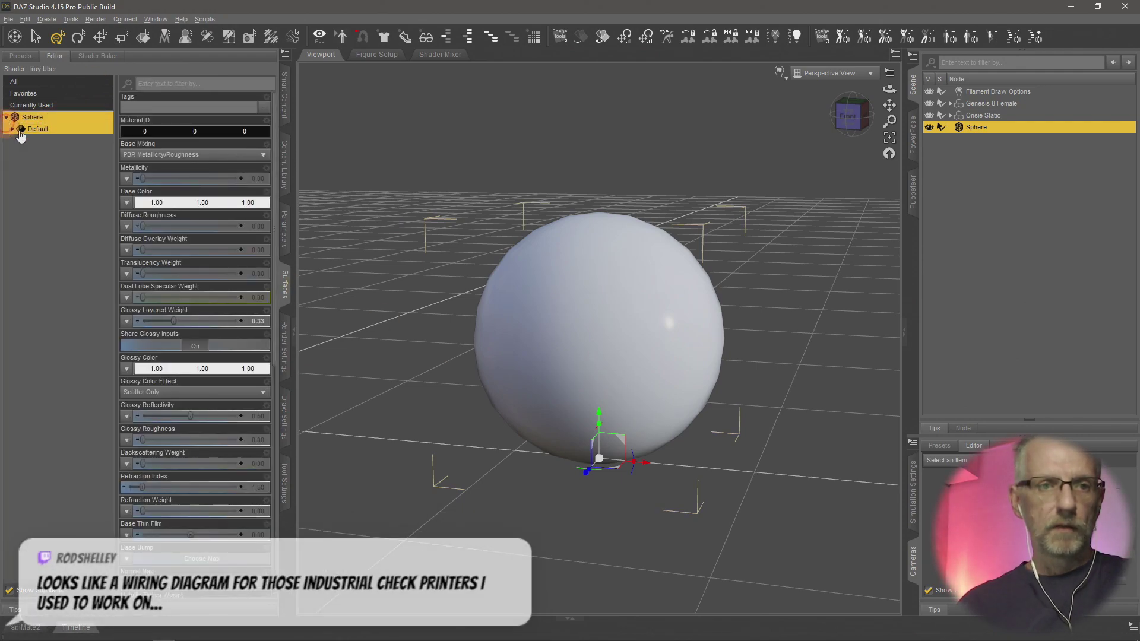
{"action": "left_click", "coordinate": [12, 128]}
{"action": "left_click", "coordinate": [66, 129]}
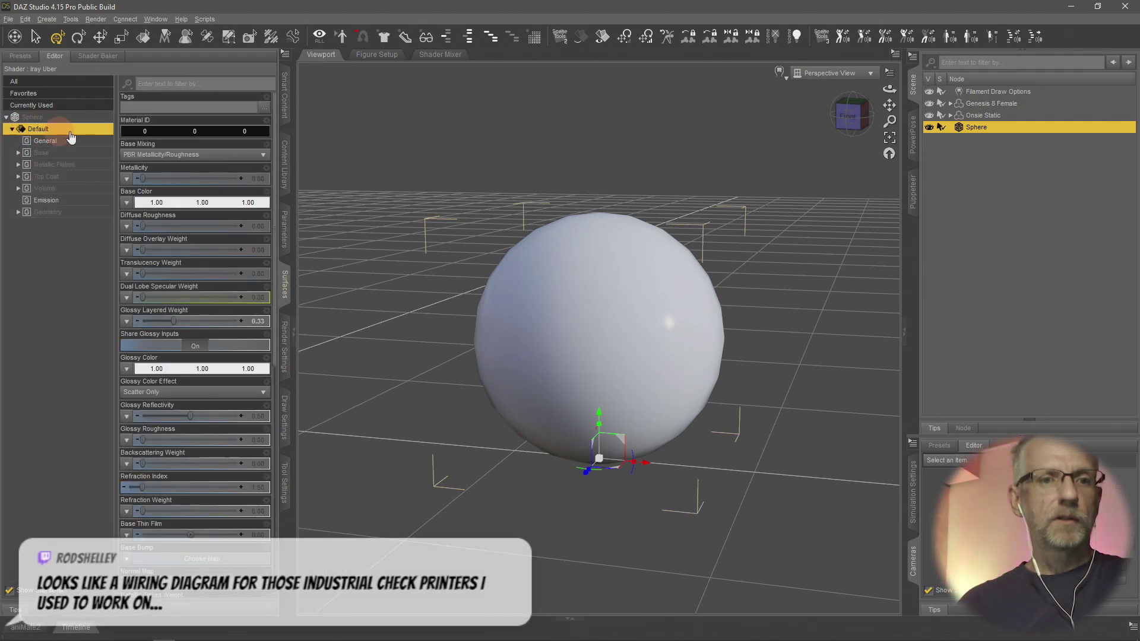
Apply the Iray Leather shader preset from Shaders > Iray > Leather to the sphere
{"action": "left_click", "coordinate": [20, 56]}
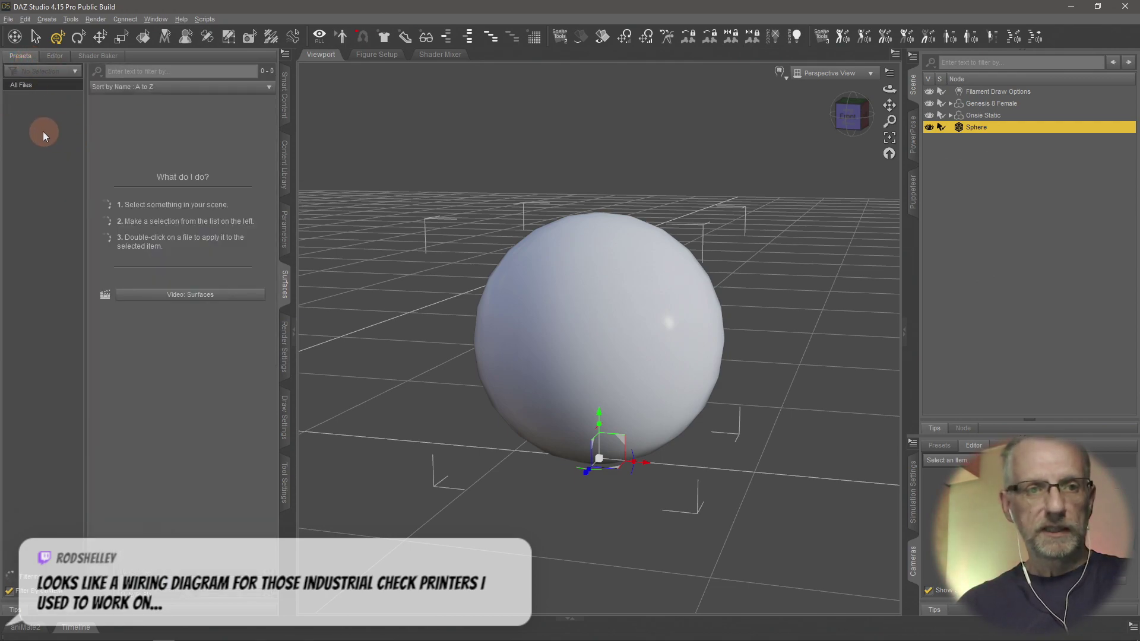
{"action": "left_click", "coordinate": [7, 97]}
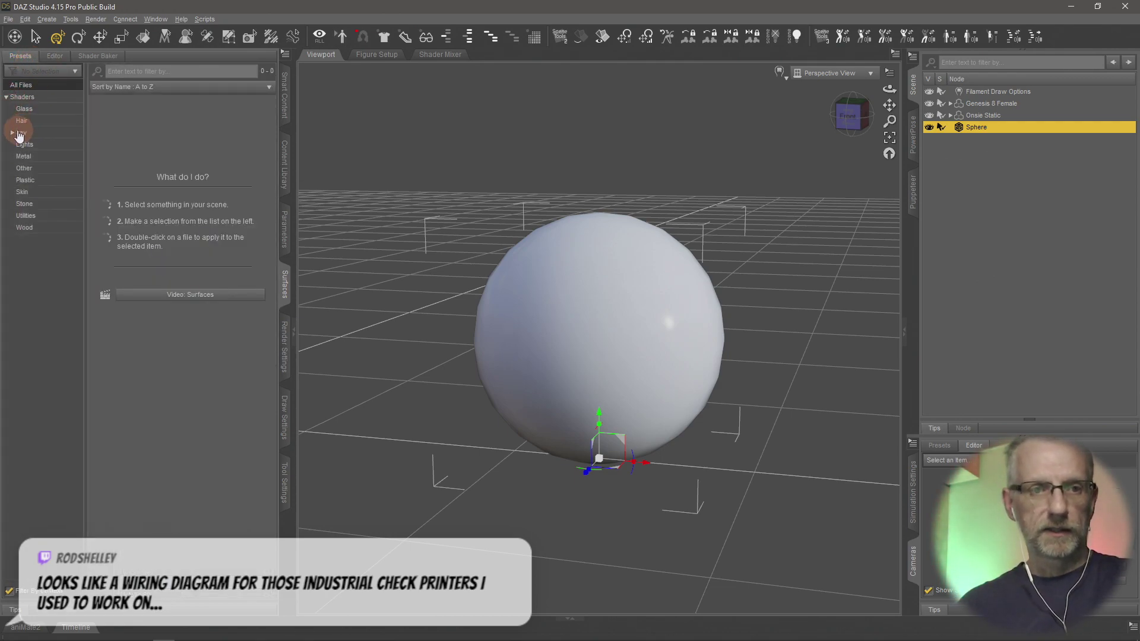
{"action": "left_click", "coordinate": [12, 134]}
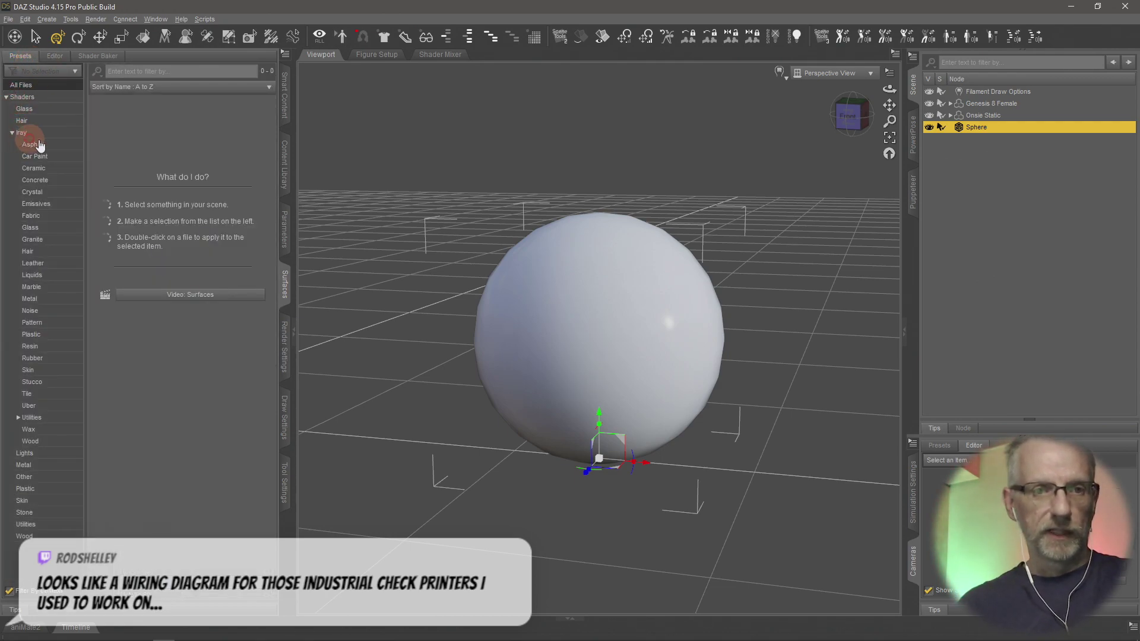
{"action": "left_click", "coordinate": [65, 264]}
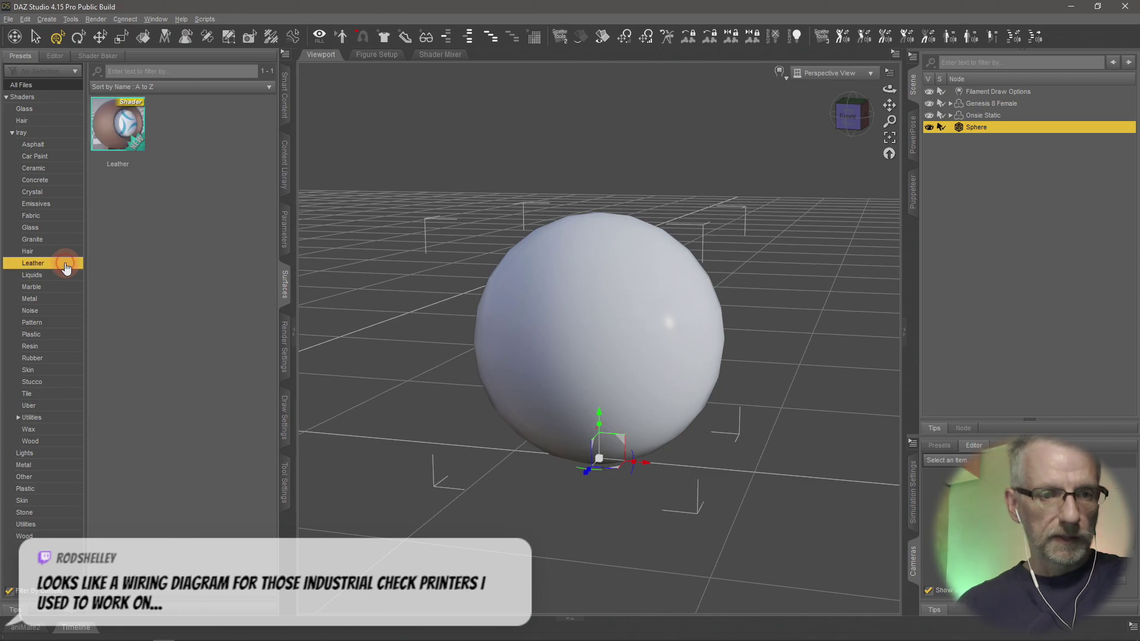
{"action": "double_click", "coordinate": [119, 147]}
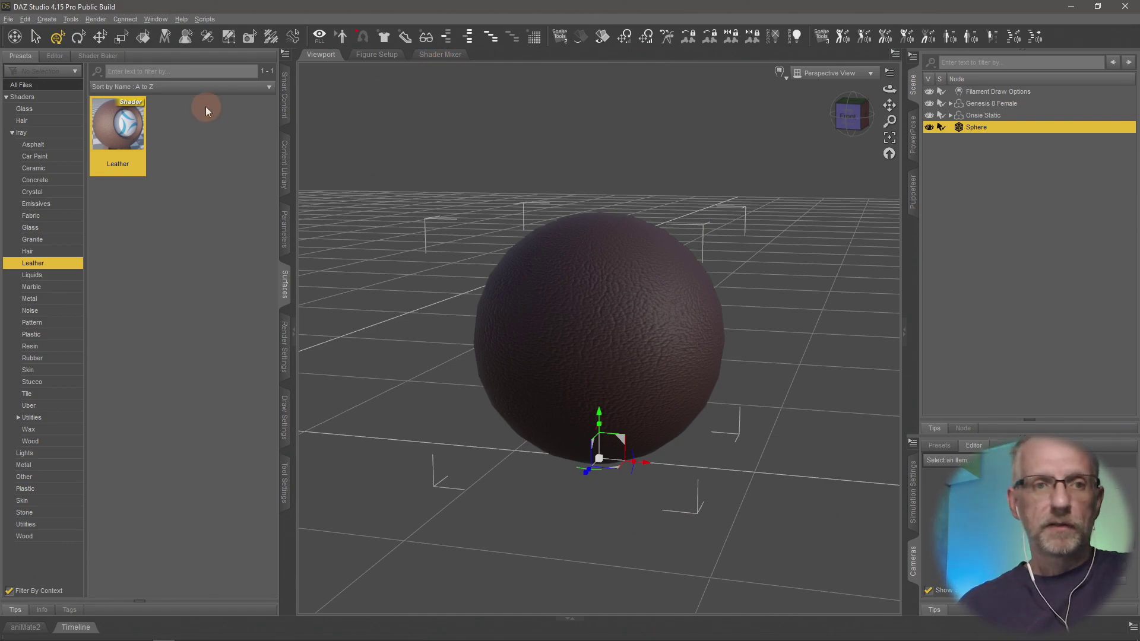
{"action": "left_click", "coordinate": [43, 57]}
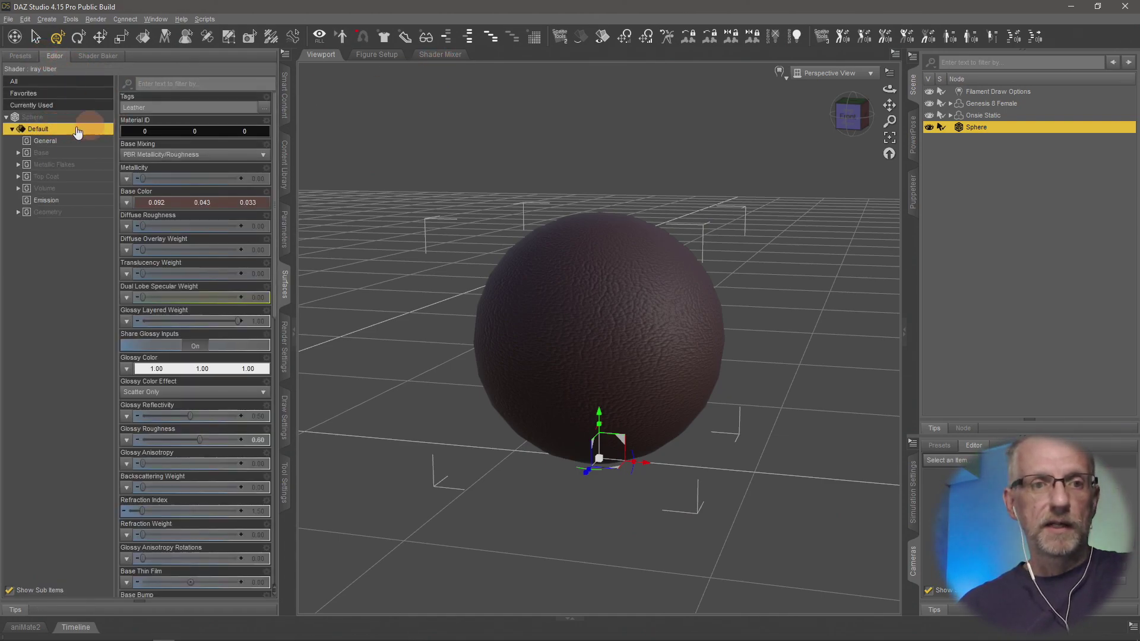
Import the sphere's Leather material into Shader Mixer via File > Import From Scene
{"action": "left_click", "coordinate": [442, 54]}
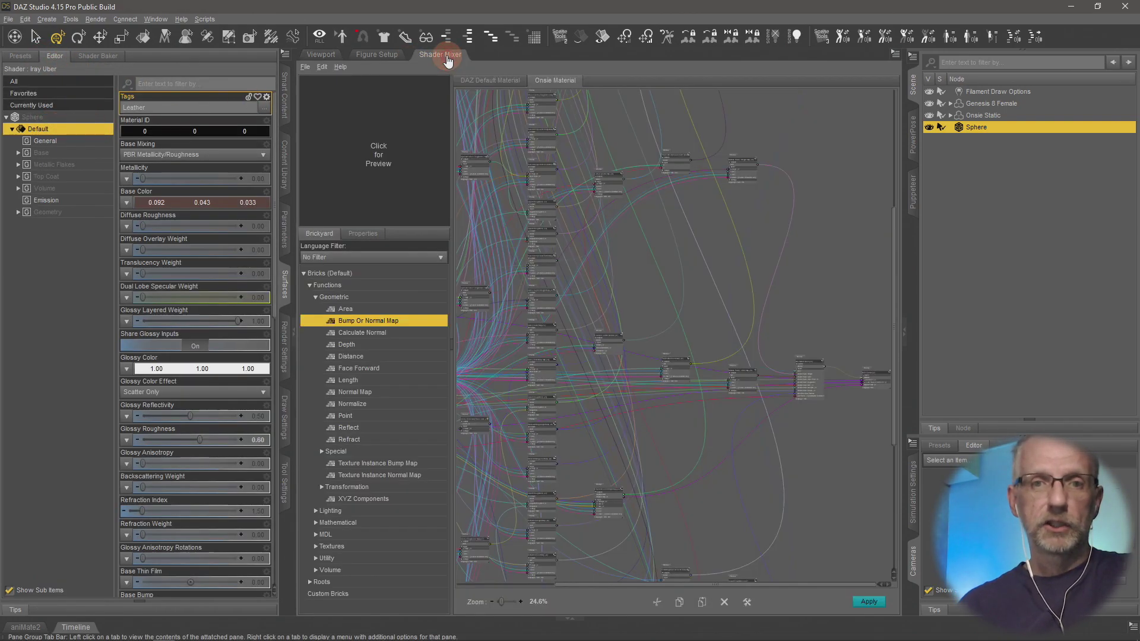
{"action": "left_click", "coordinate": [305, 67]}
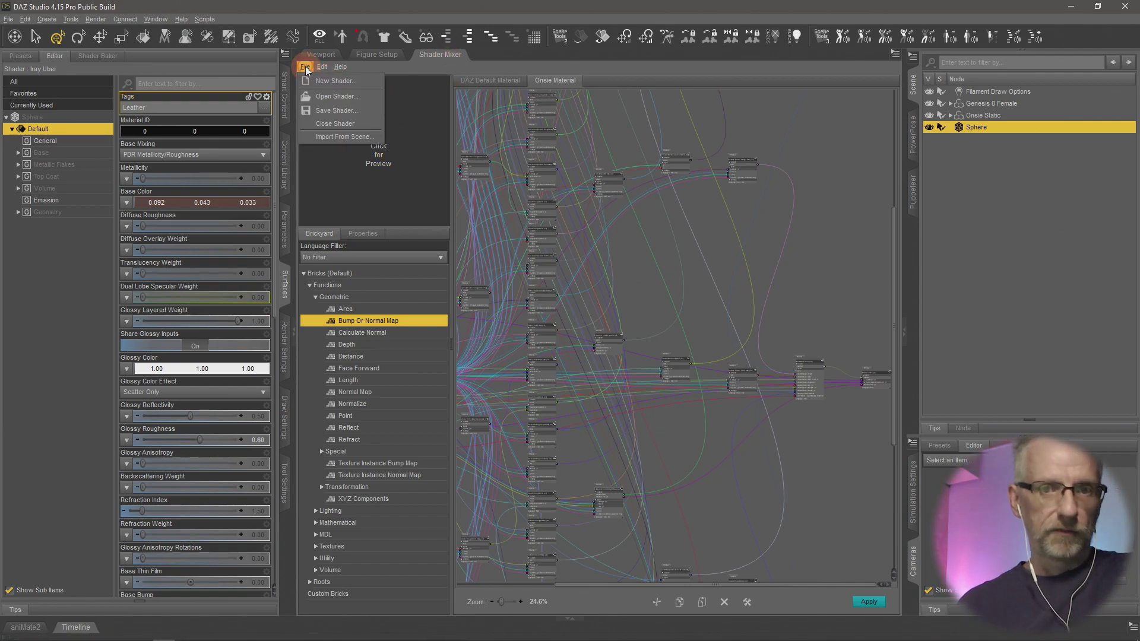
{"action": "left_click", "coordinate": [368, 136]}
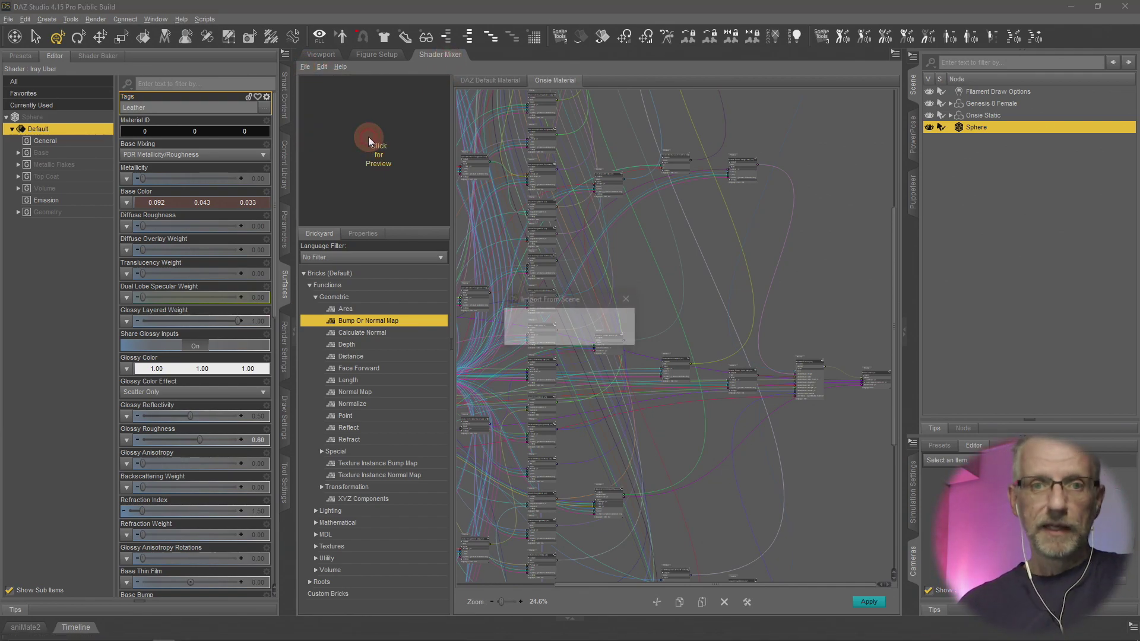
{"action": "left_click", "coordinate": [607, 321]}
{"action": "left_click", "coordinate": [565, 335]}
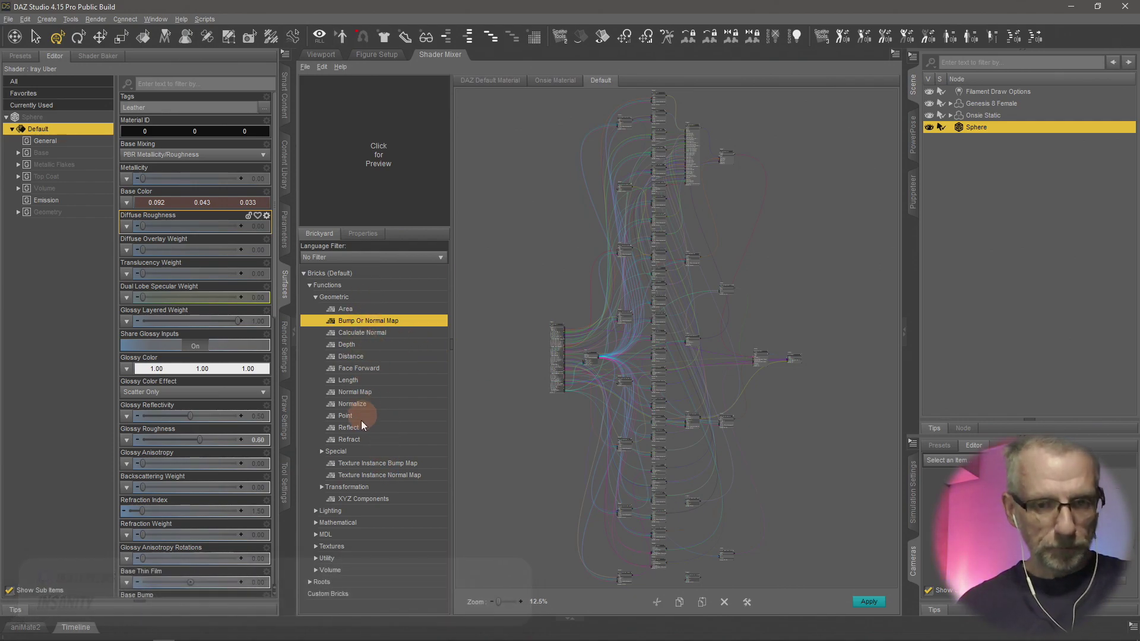
{"action": "left_click", "coordinate": [315, 298]}
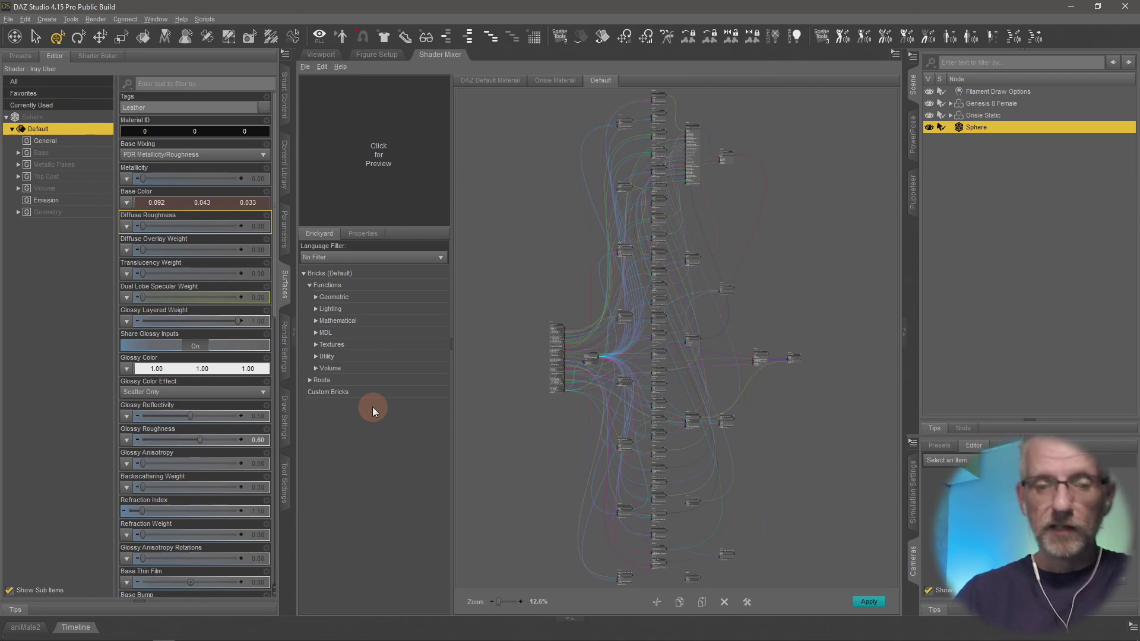
Switch to Firefox and load irayplugins.com in a new tab
{"action": "key", "text": "alt+Tab"}
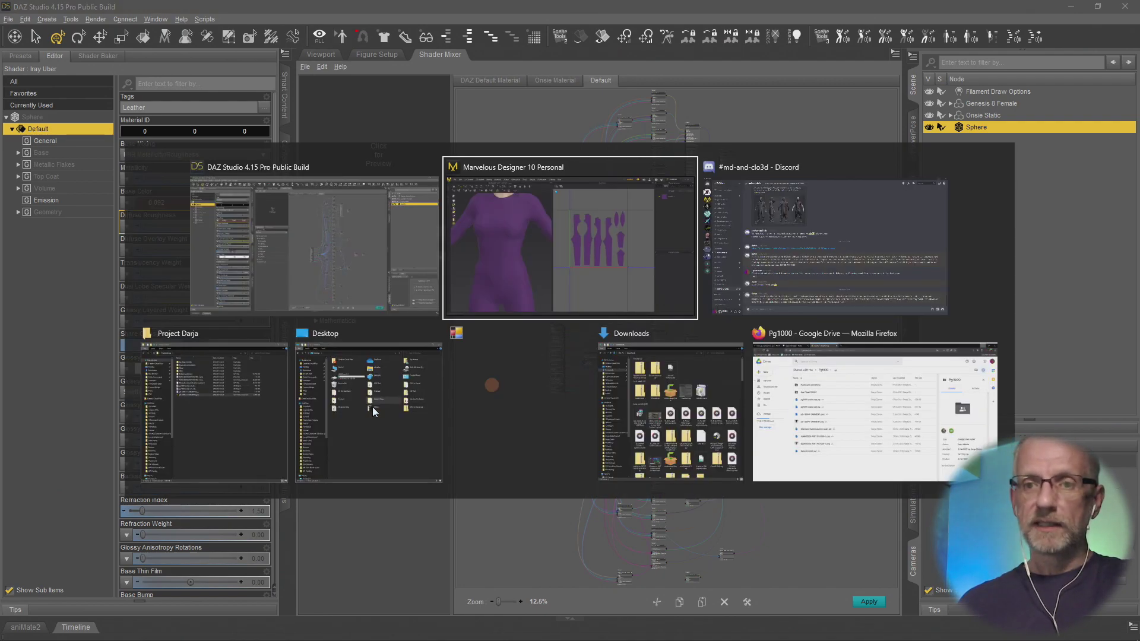
{"action": "left_click", "coordinate": [873, 410]}
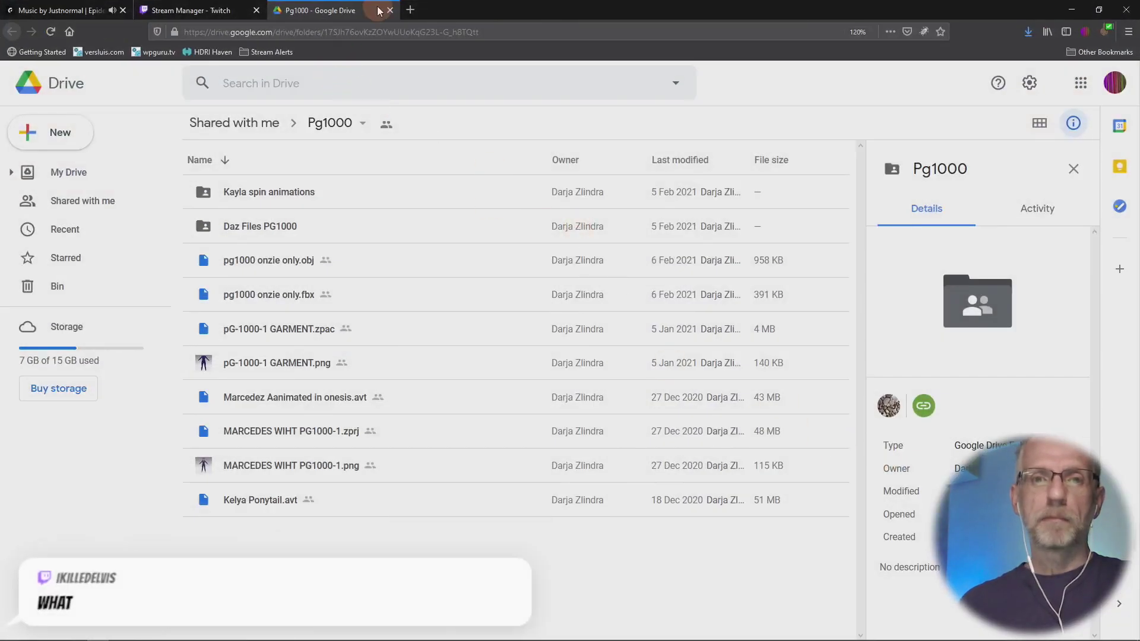
{"action": "left_click", "coordinate": [410, 9]}
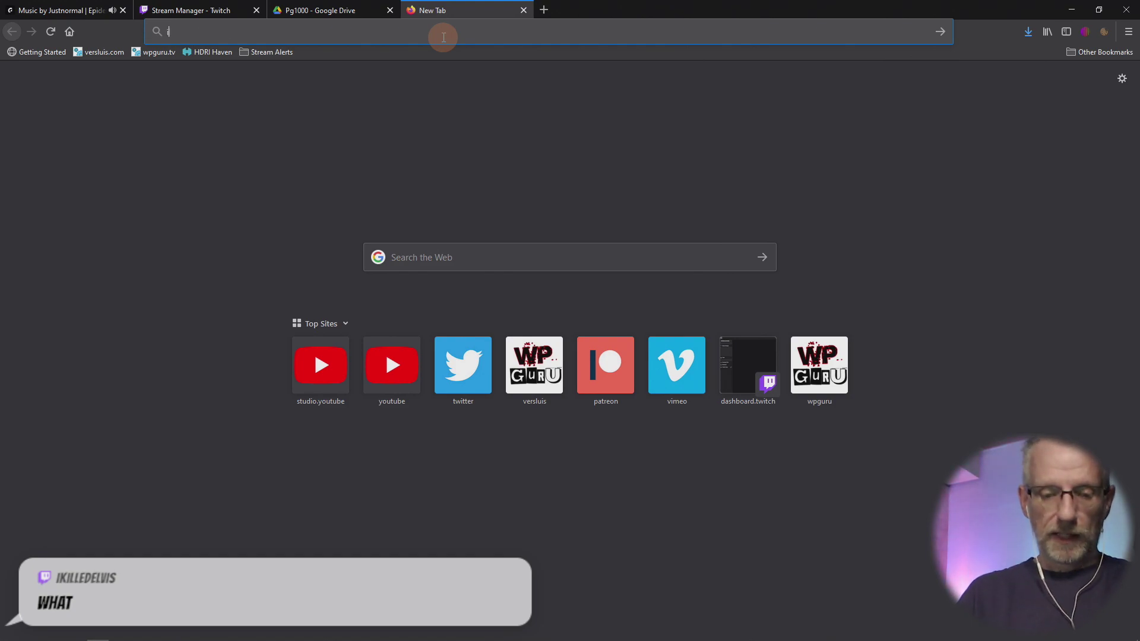
{"action": "type", "text": "irayplugins.com"}
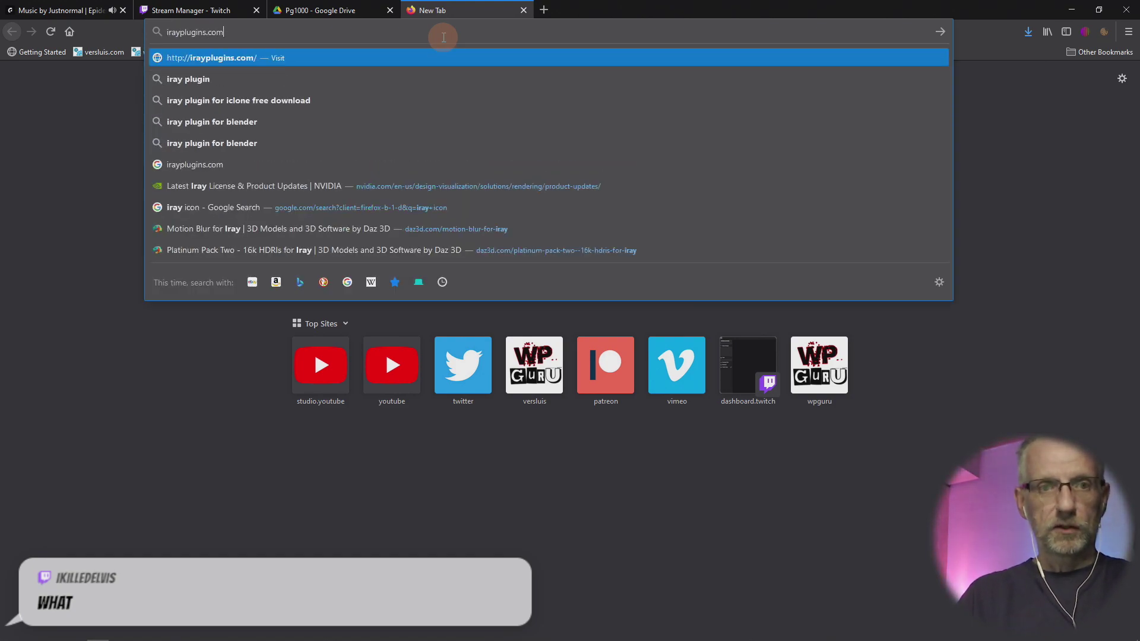
{"action": "key", "text": "Return"}
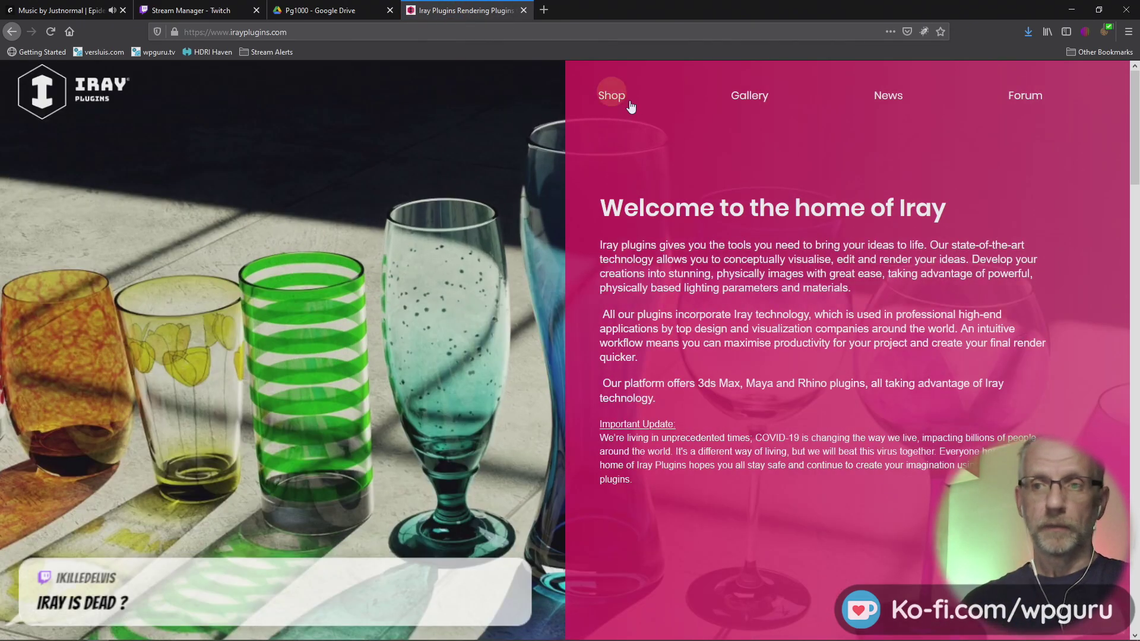
{"action": "scroll", "coordinate": [846, 438], "scroll_direction": "down", "scroll_amount": 4}
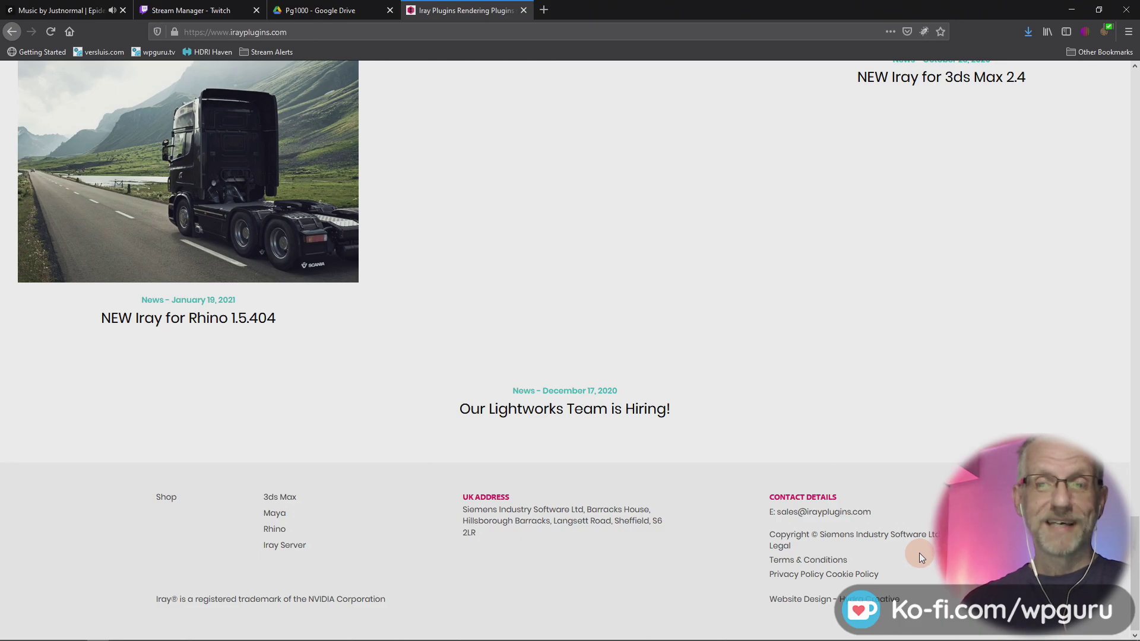
{"action": "scroll", "coordinate": [919, 554], "scroll_direction": "up", "scroll_amount": 5}
{"action": "scroll", "coordinate": [920, 554], "scroll_direction": "up", "scroll_amount": 10}
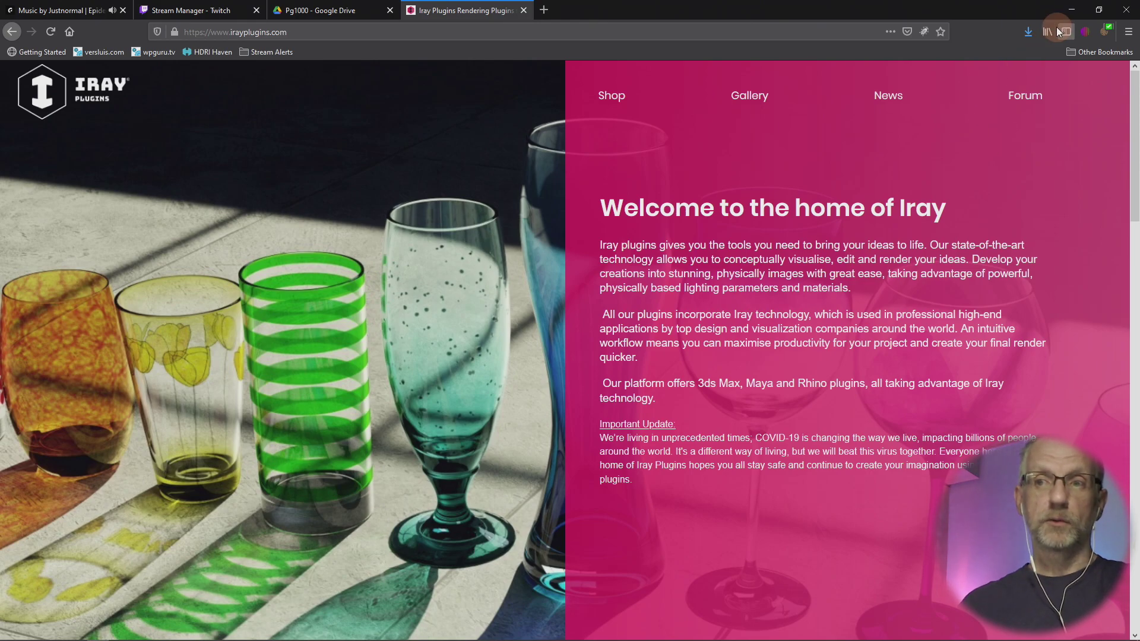
Copy the irayplugins.com address, post it in the Twitch chat, then return to Iray Plugins
{"action": "left_click", "coordinate": [442, 37]}
{"action": "key", "text": "ctrl+c"}
{"action": "left_click", "coordinate": [204, 10]}
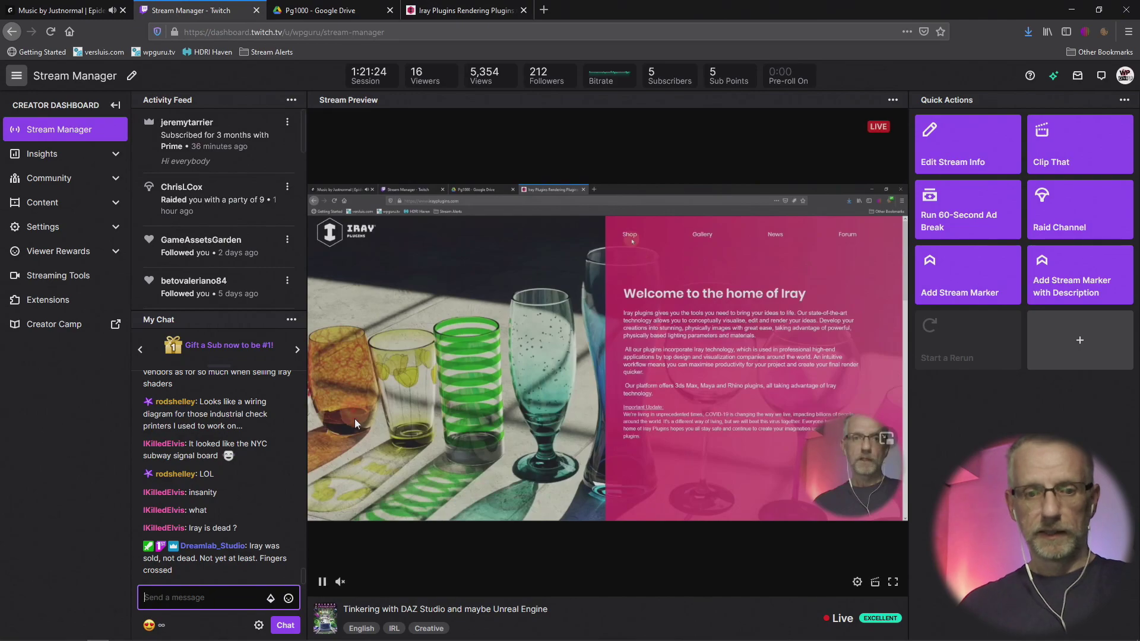
{"action": "left_click", "coordinate": [209, 587]}
{"action": "key", "text": "ctrl+v"}
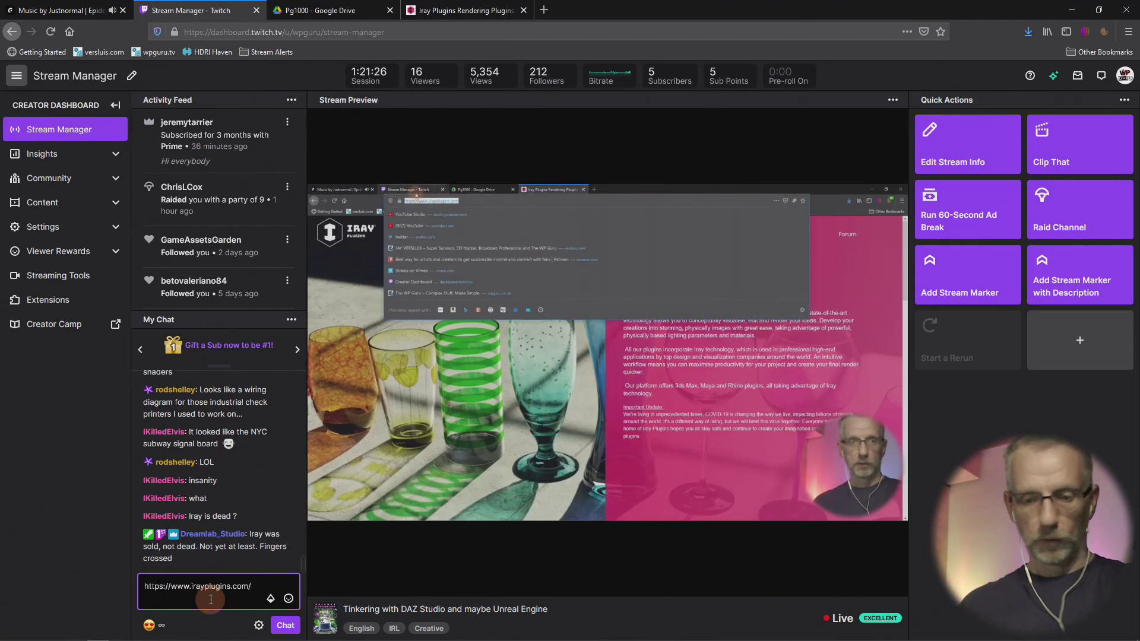
{"action": "key", "text": "Return"}
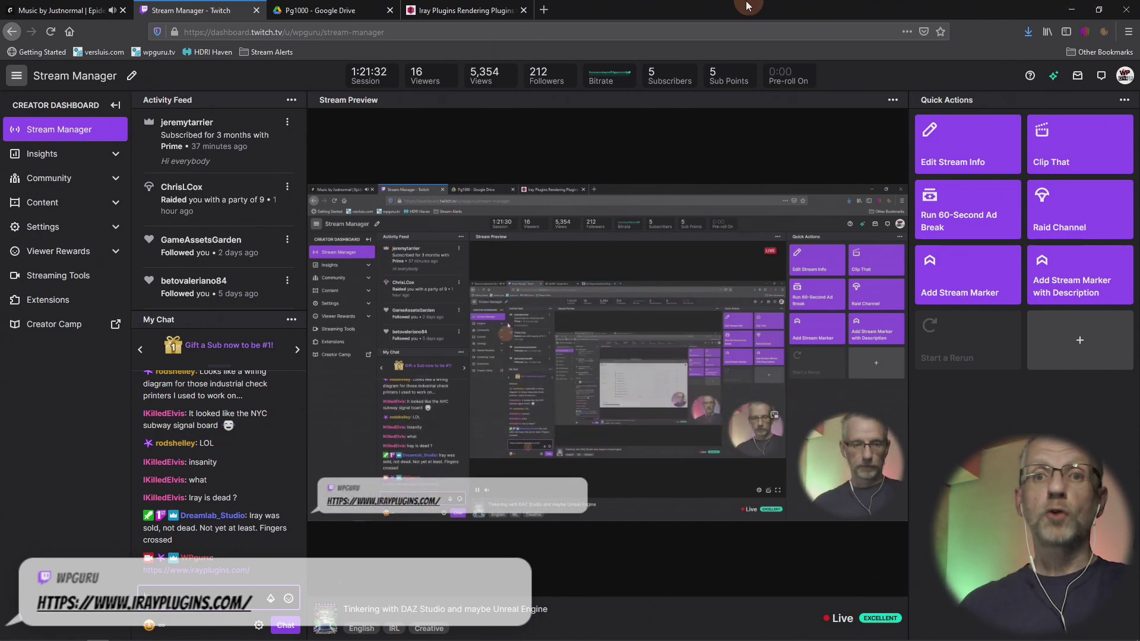
{"action": "left_click", "coordinate": [517, 7]}
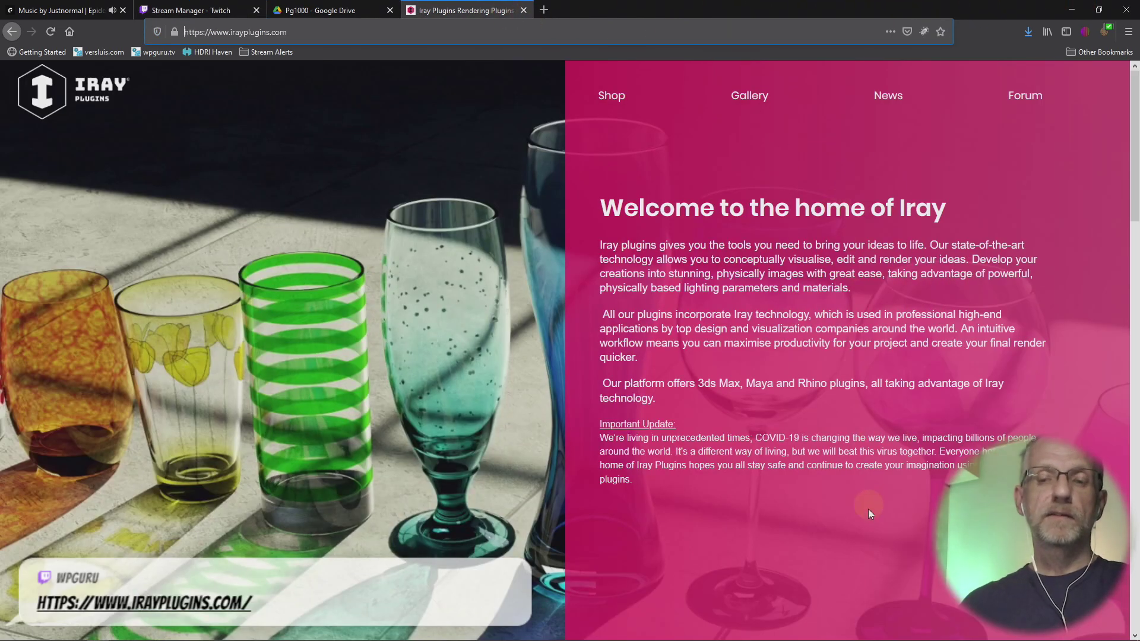